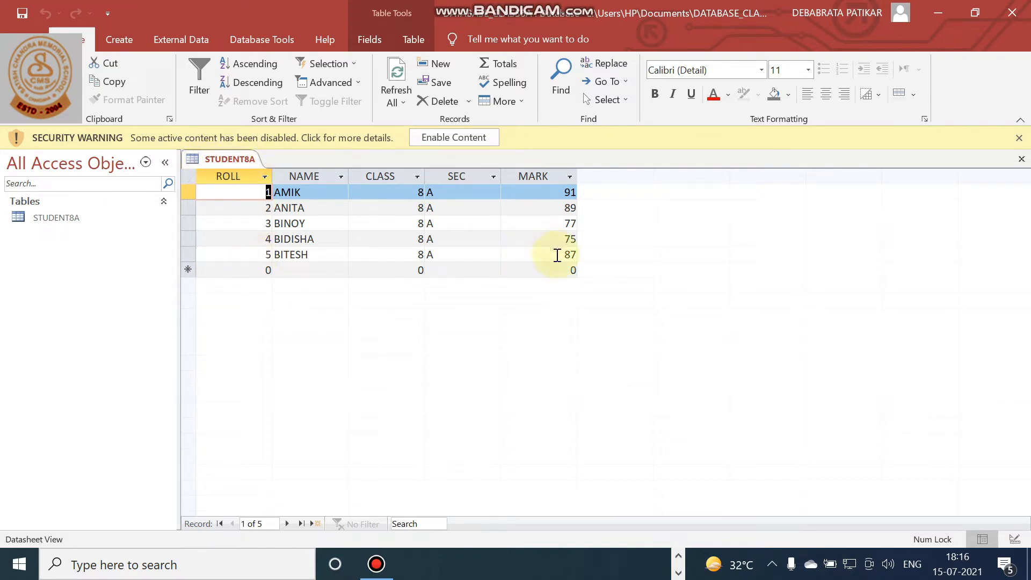
Review the five student records of the STUDENT8A table one row at a time.
click(182, 192)
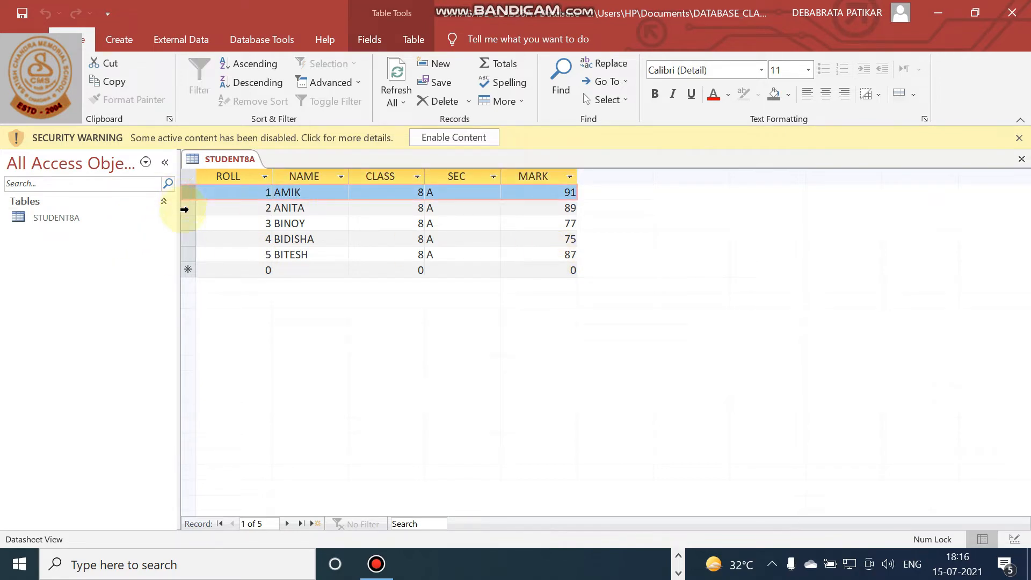
click(185, 209)
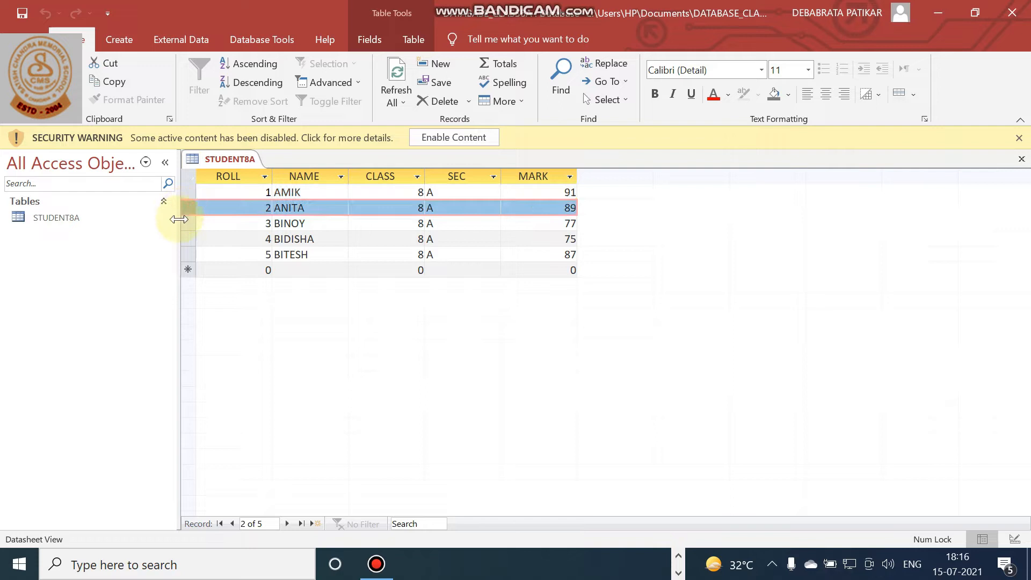
click(187, 224)
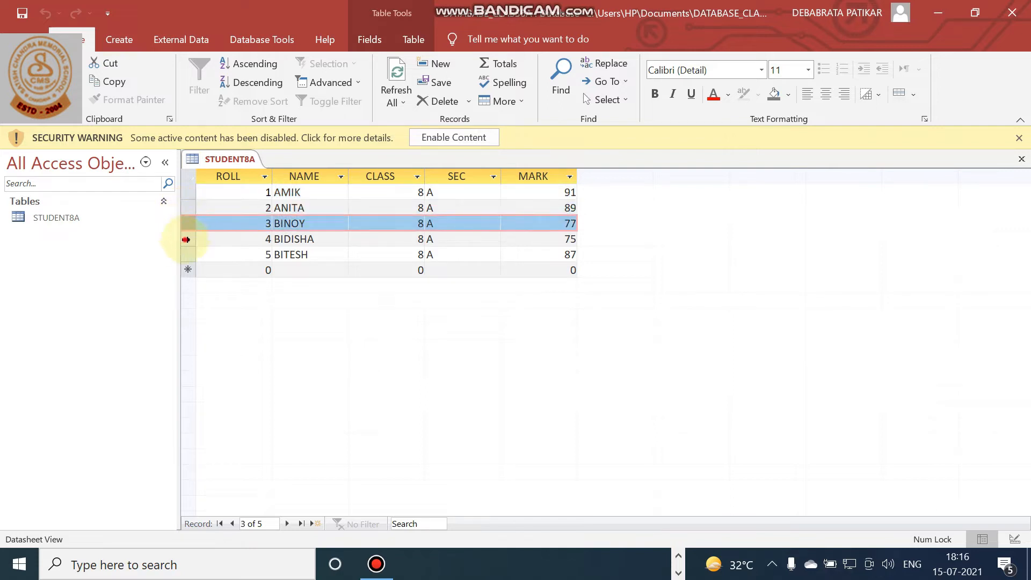
click(185, 239)
click(185, 254)
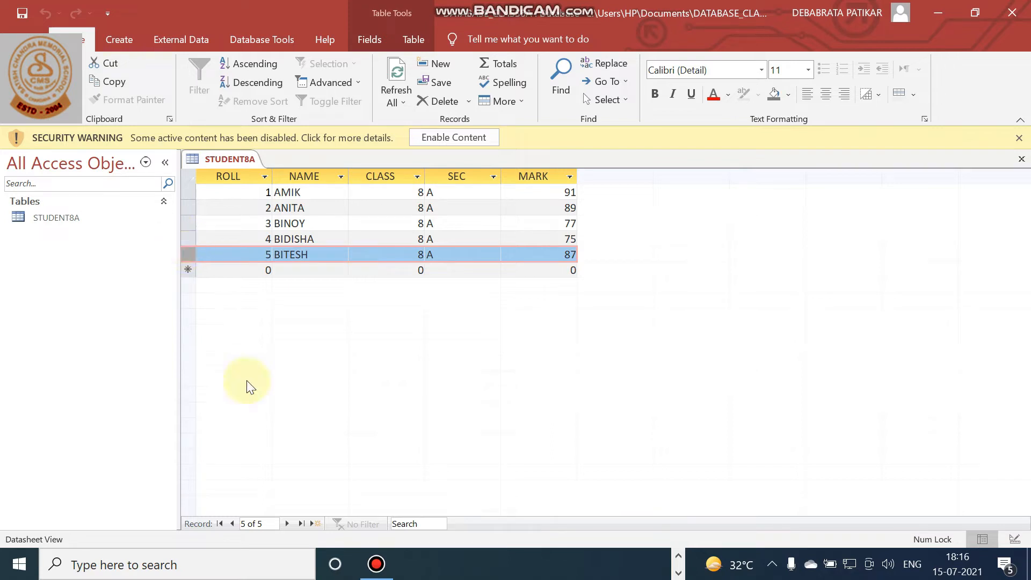
Start a new form with the Form Wizard and include all fields of the STUDENT8A table.
click(125, 39)
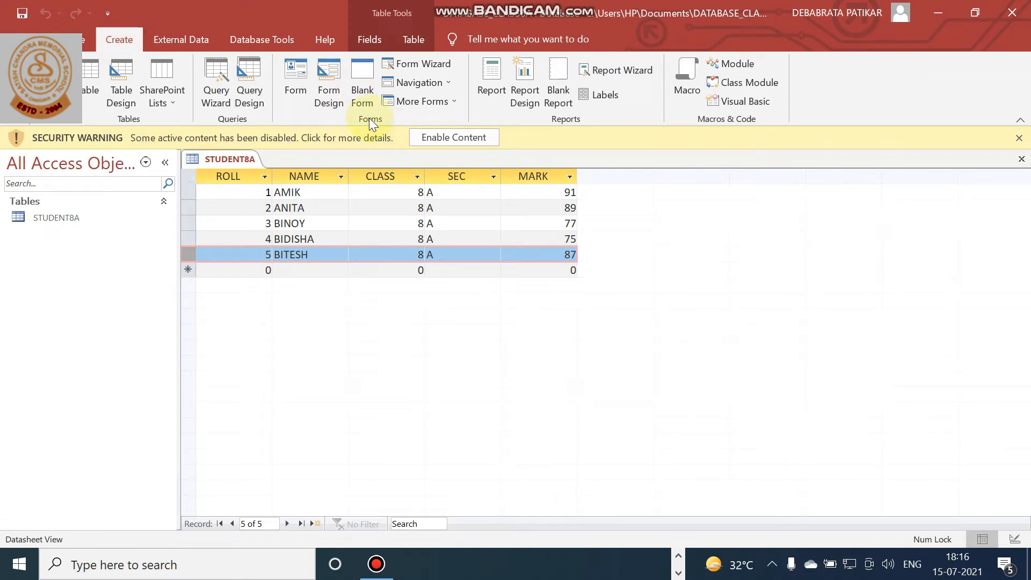
click(421, 66)
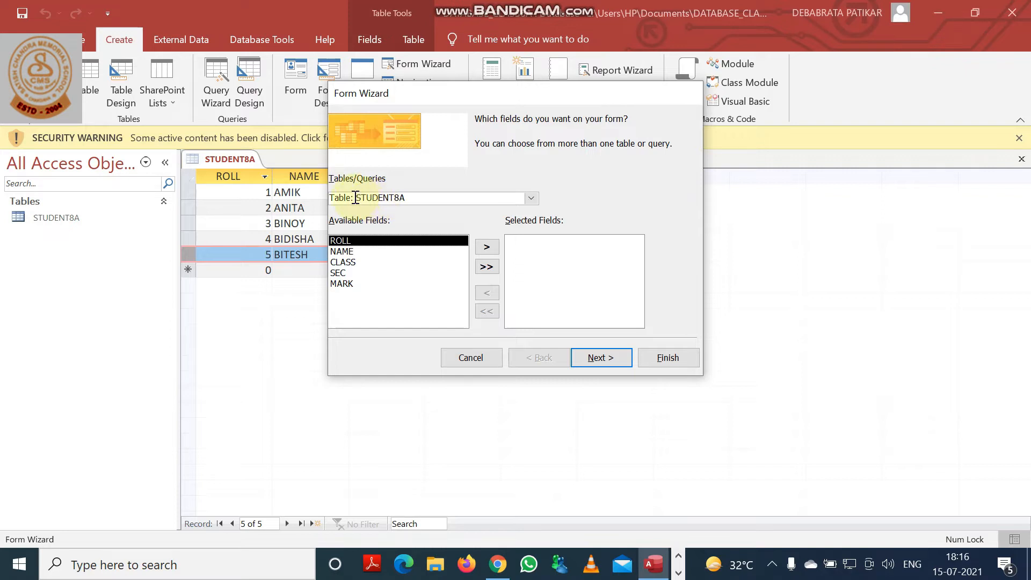
drag(408, 197, 330, 199)
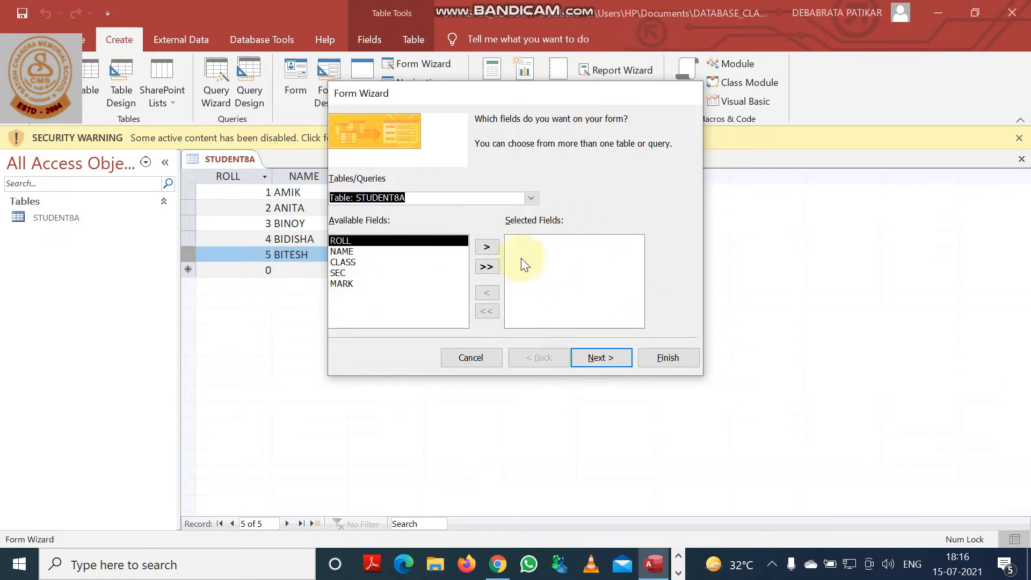
click(487, 267)
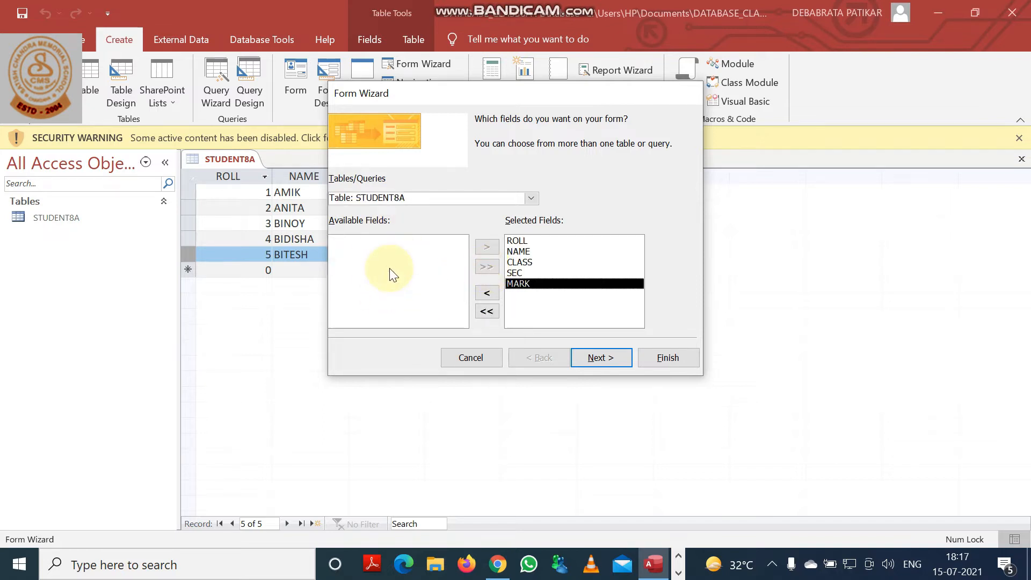
click(606, 360)
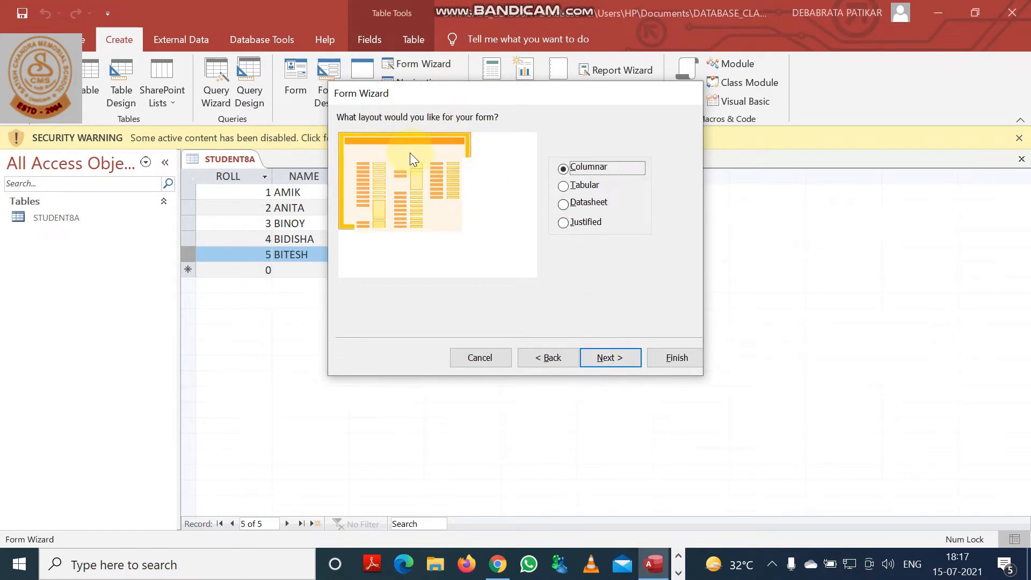
Give the form a Tabular layout, title it STUDENT8A_FORM1, and finish the wizard so it opens for viewing.
click(574, 186)
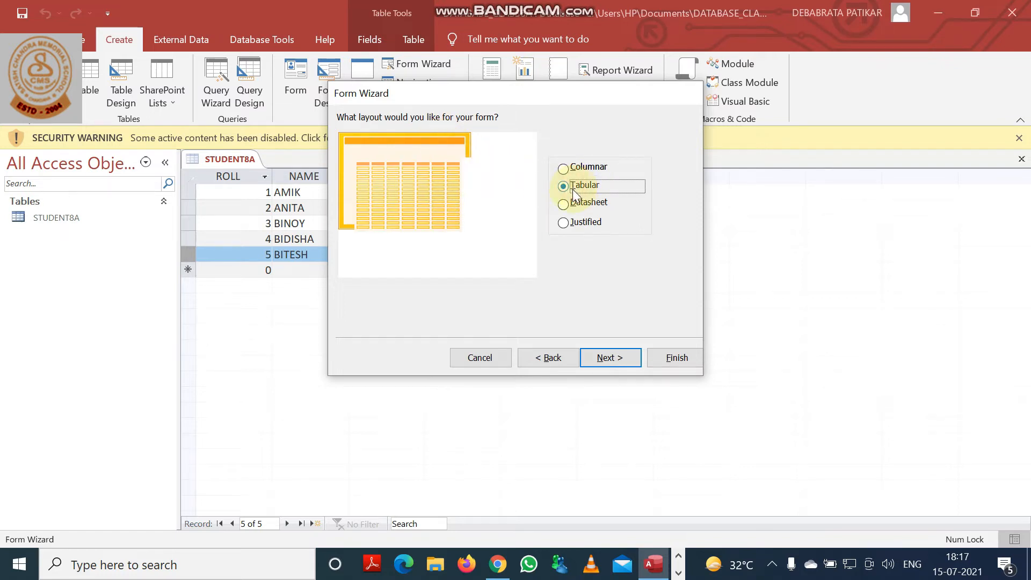
click(605, 359)
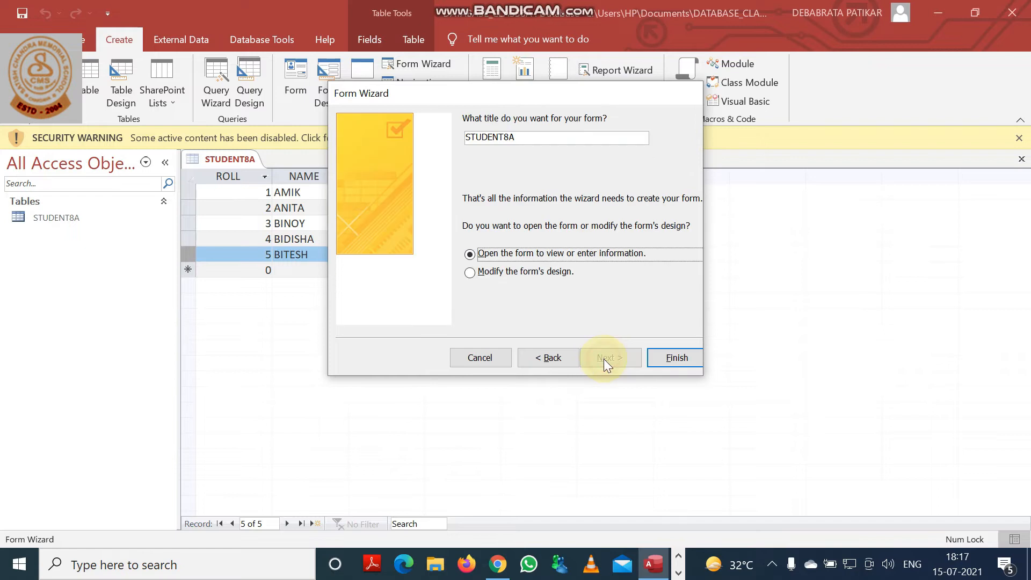
click(520, 140)
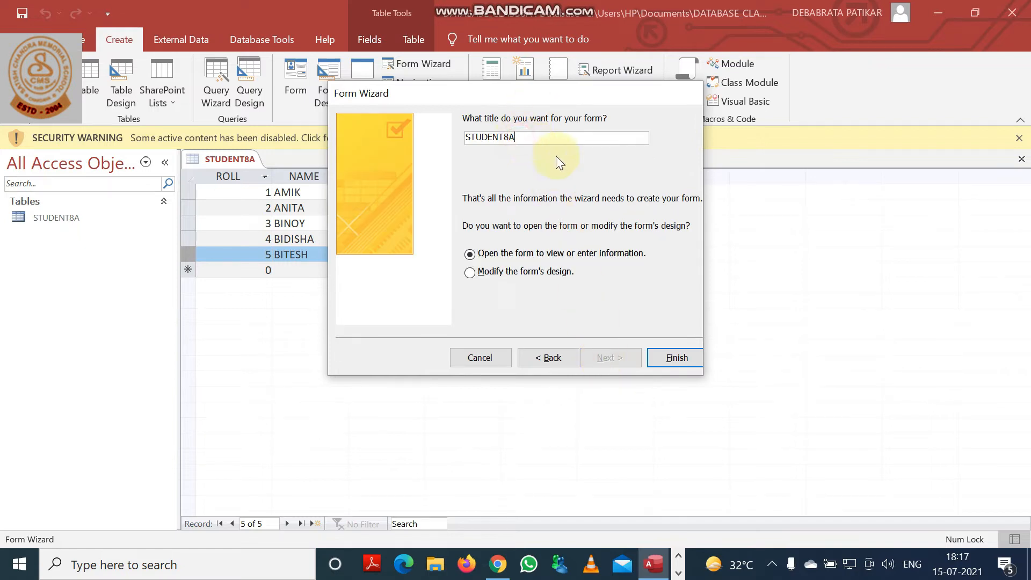
text(_)
key(Caps_Lock)
text(FORM1)
click(690, 358)
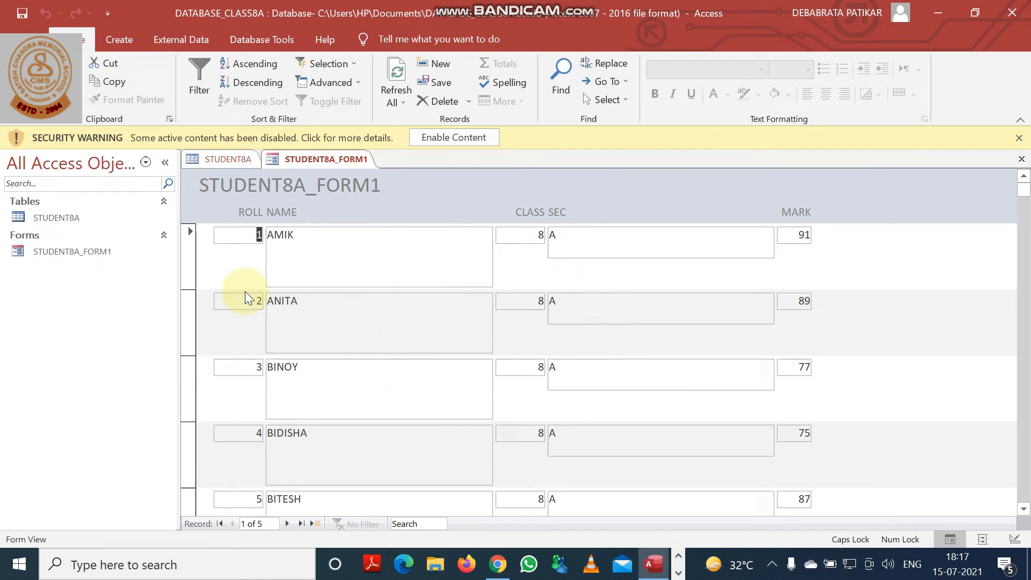
Compare the records in STUDENT8A_FORM1 with those in the STUDENT8A table, including the roll 3 row.
click(69, 251)
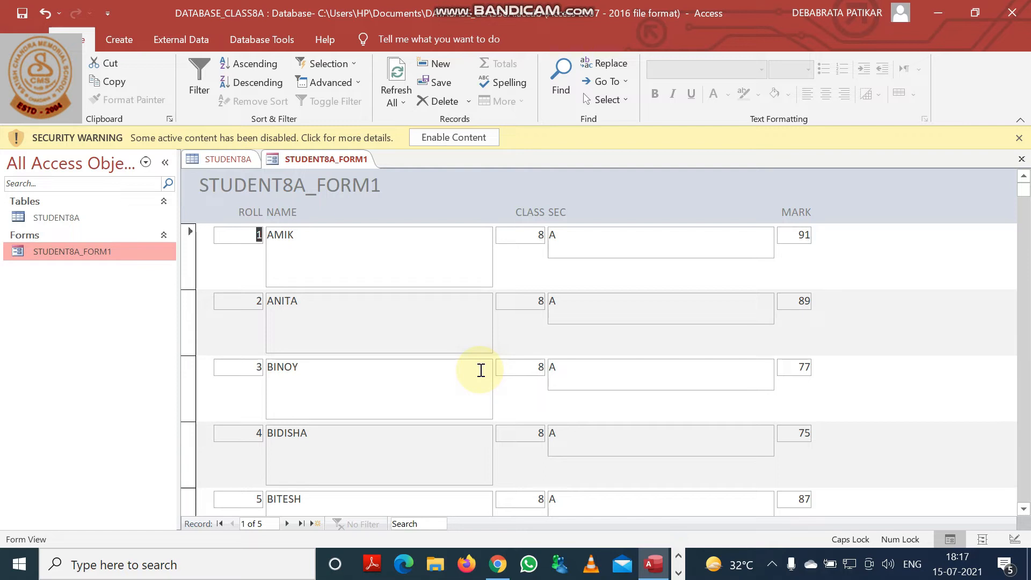
click(225, 161)
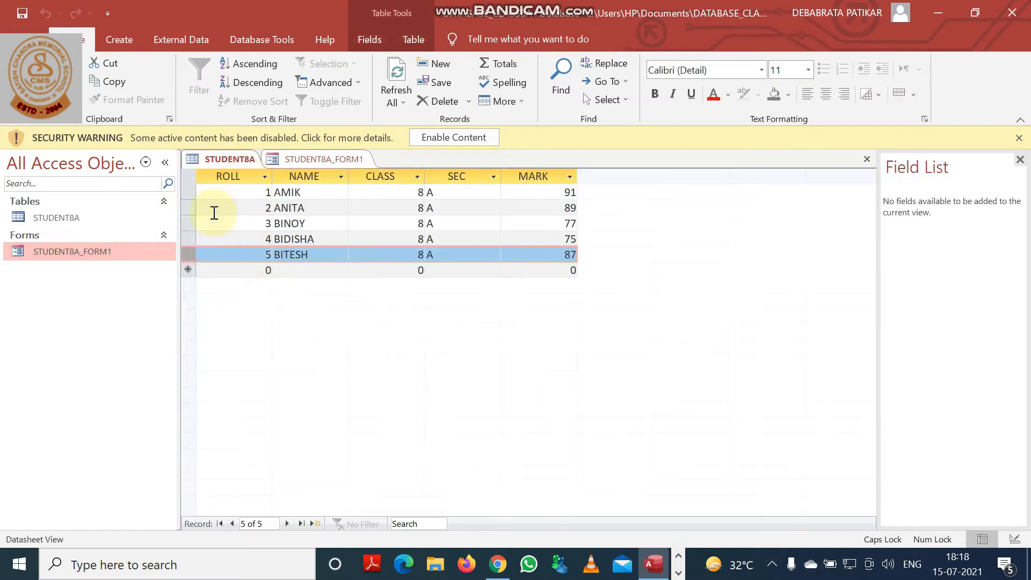
click(190, 194)
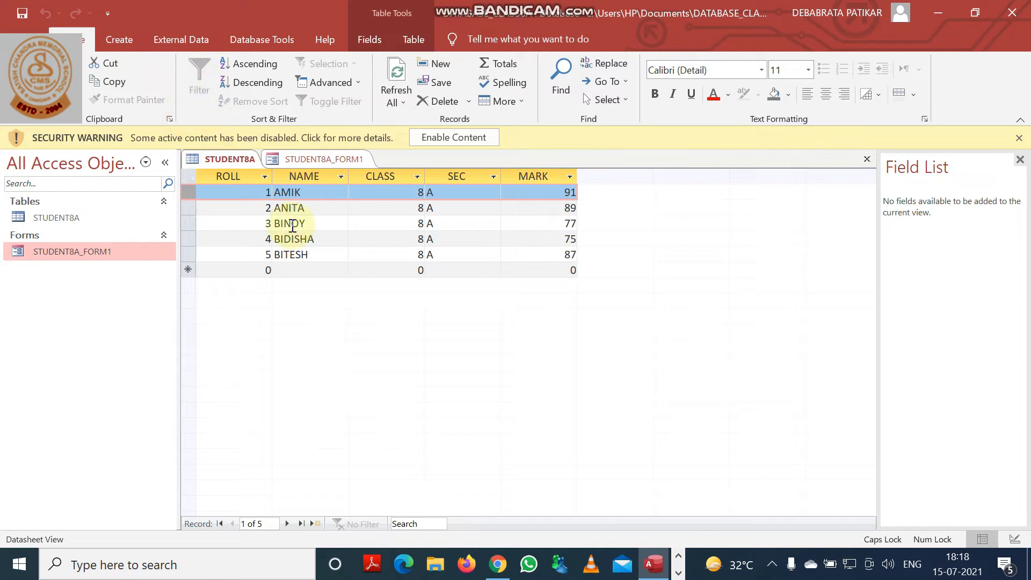
click(302, 160)
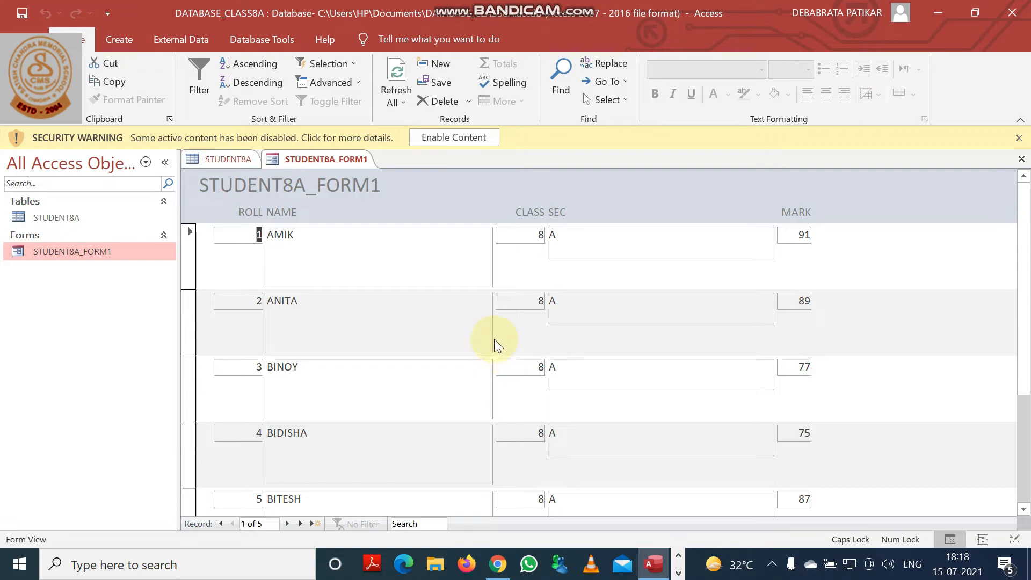
click(228, 157)
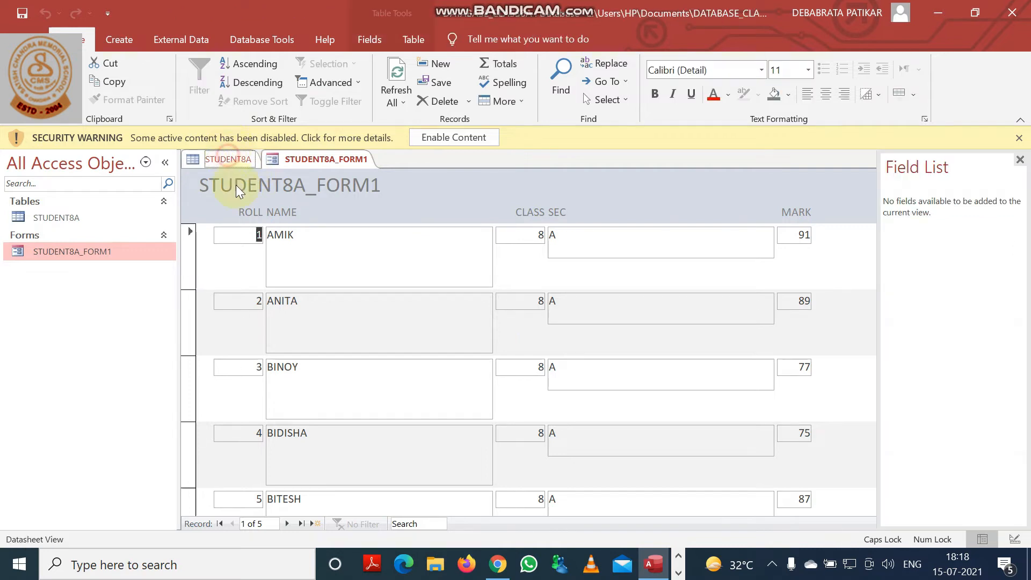
click(183, 229)
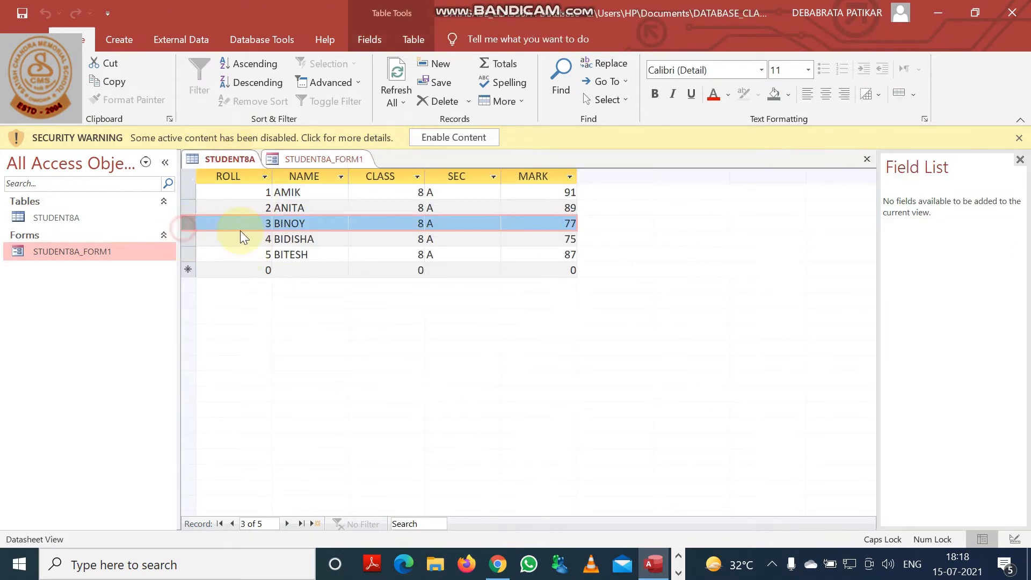
In STUDENT8A_FORM1, replace the student's name for roll 3, set the mark to 79, and save the form.
click(329, 159)
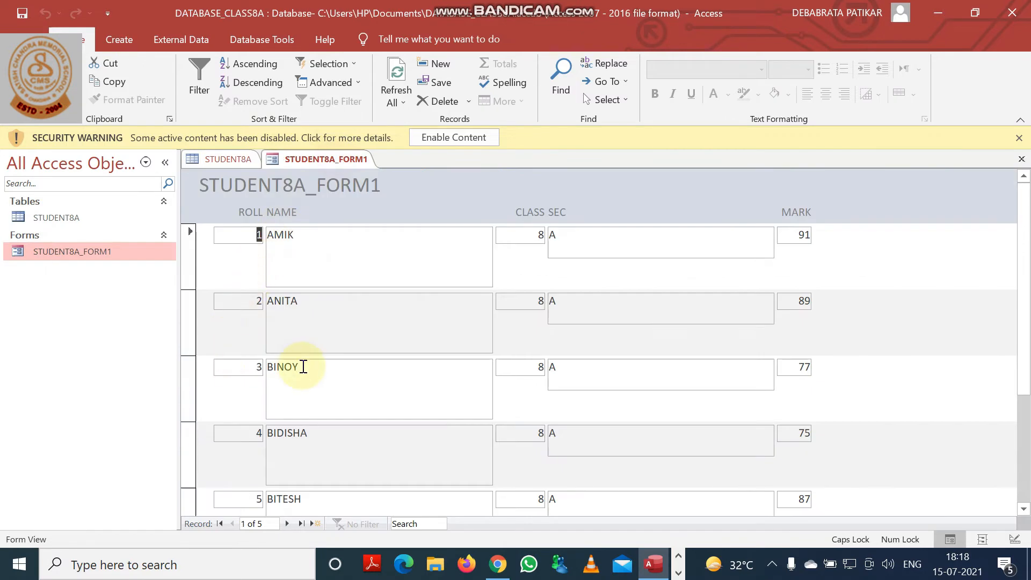
drag(303, 367, 269, 365)
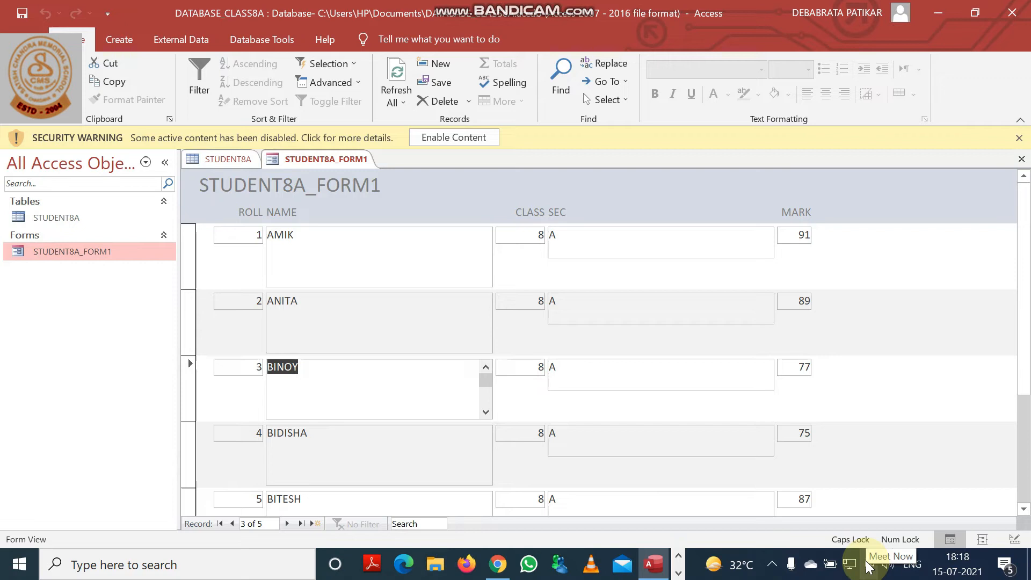
text(BIDESH)
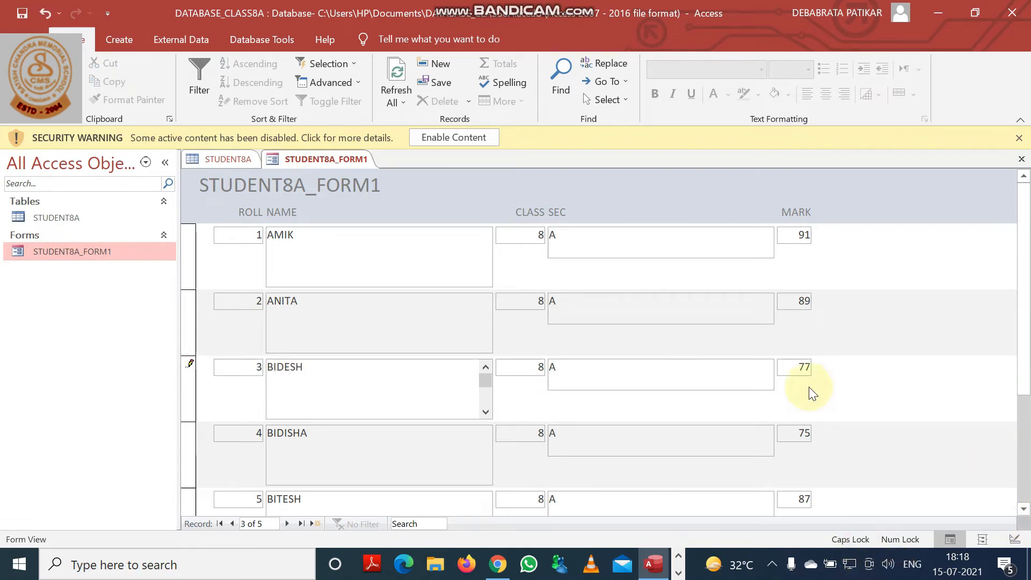
click(793, 365)
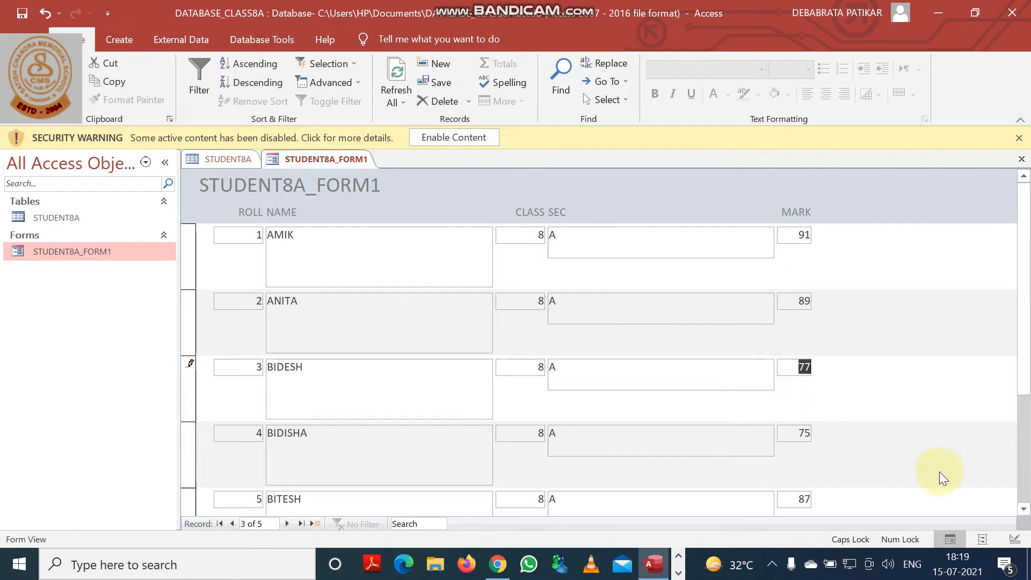
text(79)
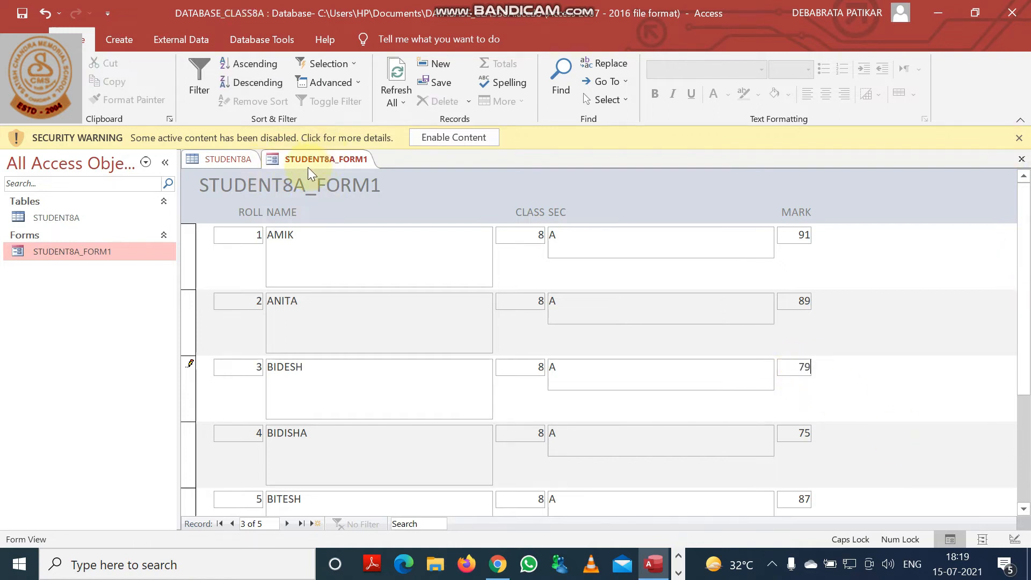
right_click(325, 161)
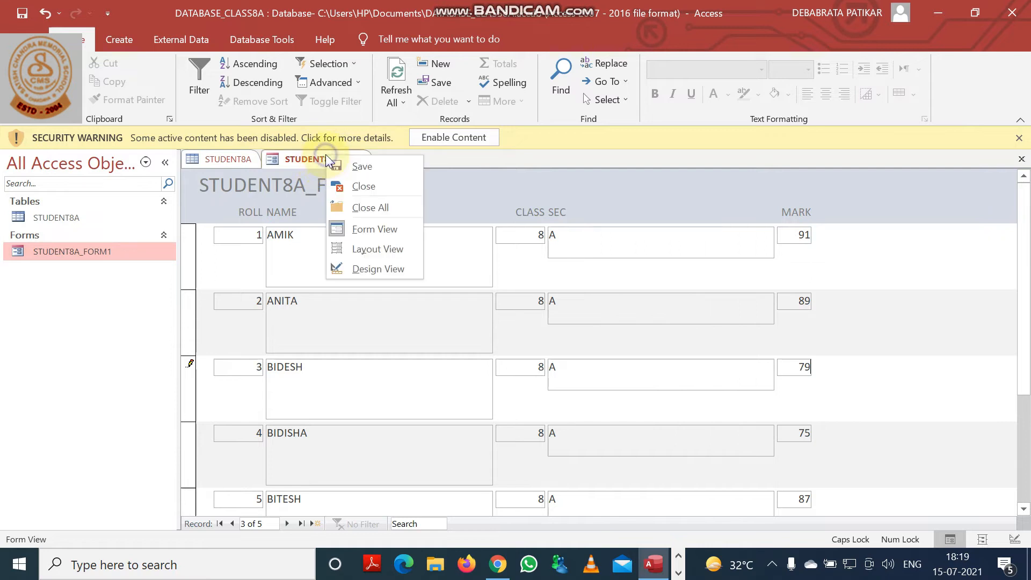
click(364, 166)
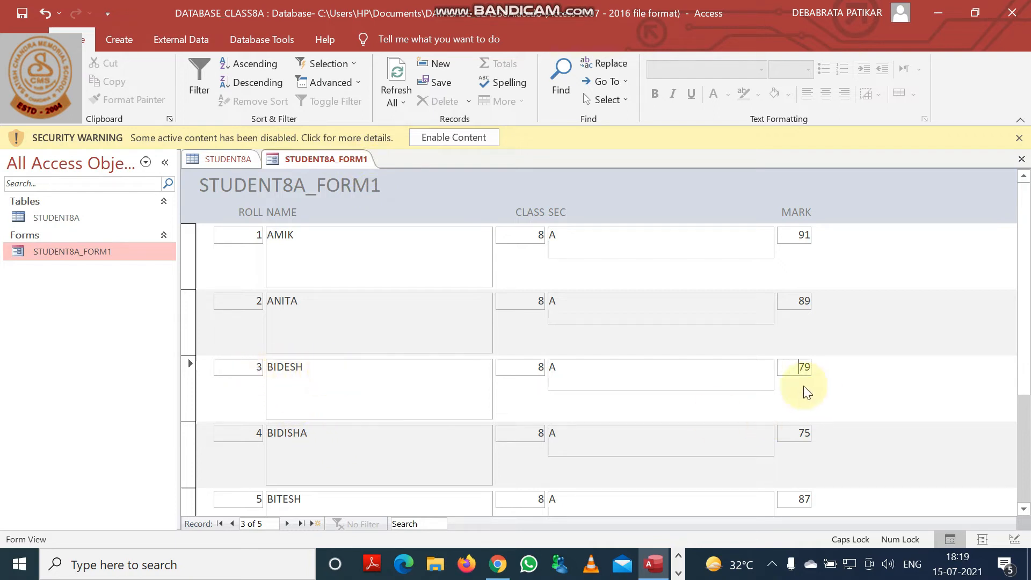
Check the roll 3 record's name and mark in the STUDENT8A table, and return to STUDENT8A_FORM1.
click(799, 365)
click(239, 160)
click(225, 223)
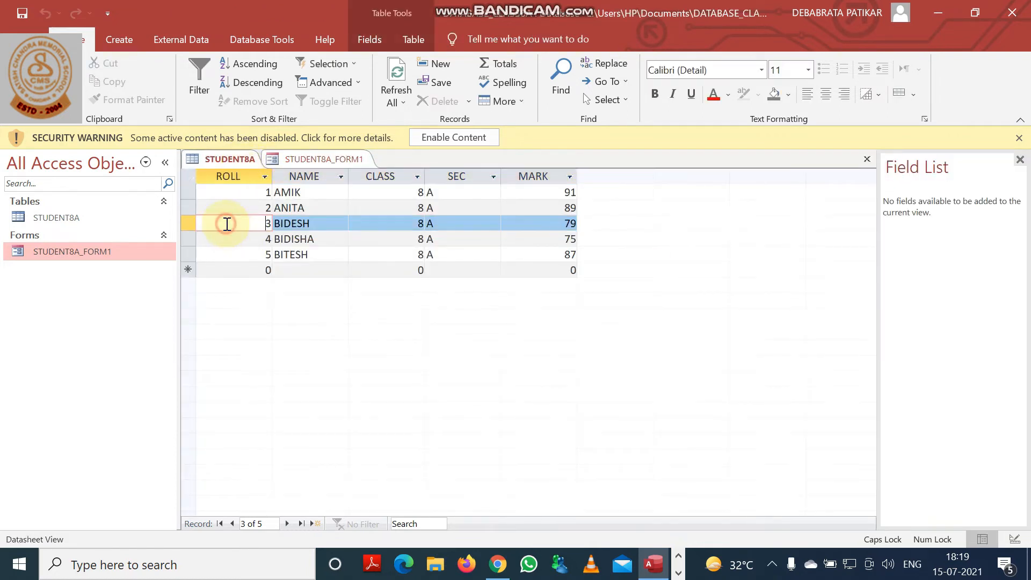
click(321, 226)
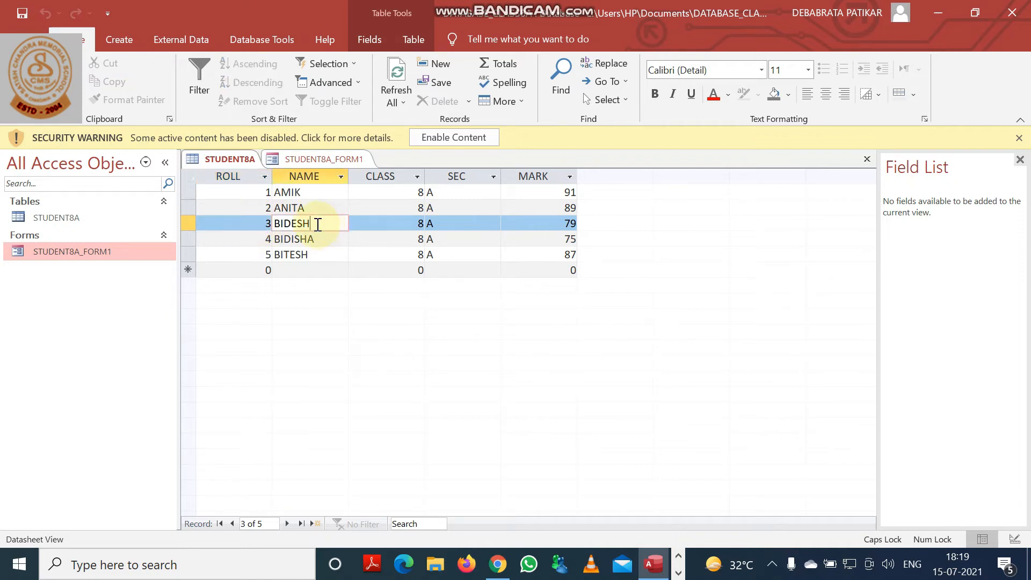
double_click(564, 223)
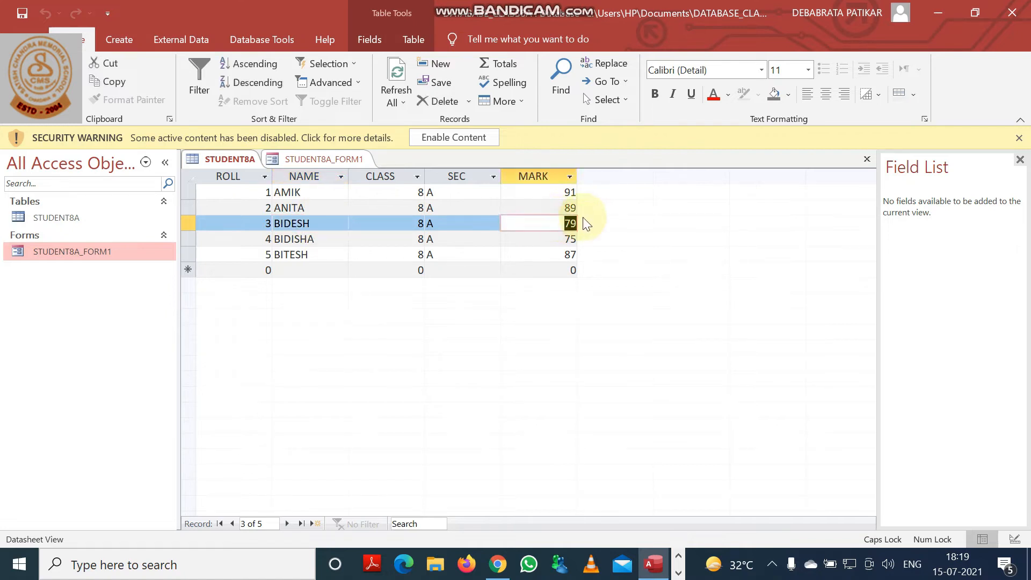
click(312, 161)
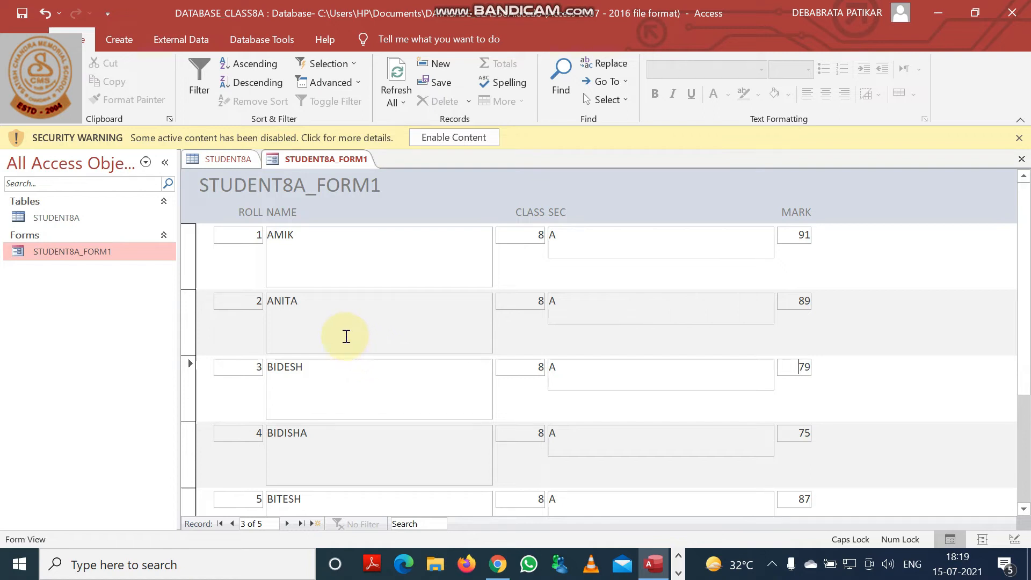
Start a new report with the Report Wizard, include all STUDENT8A fields, and proceed to the grouping levels.
click(115, 38)
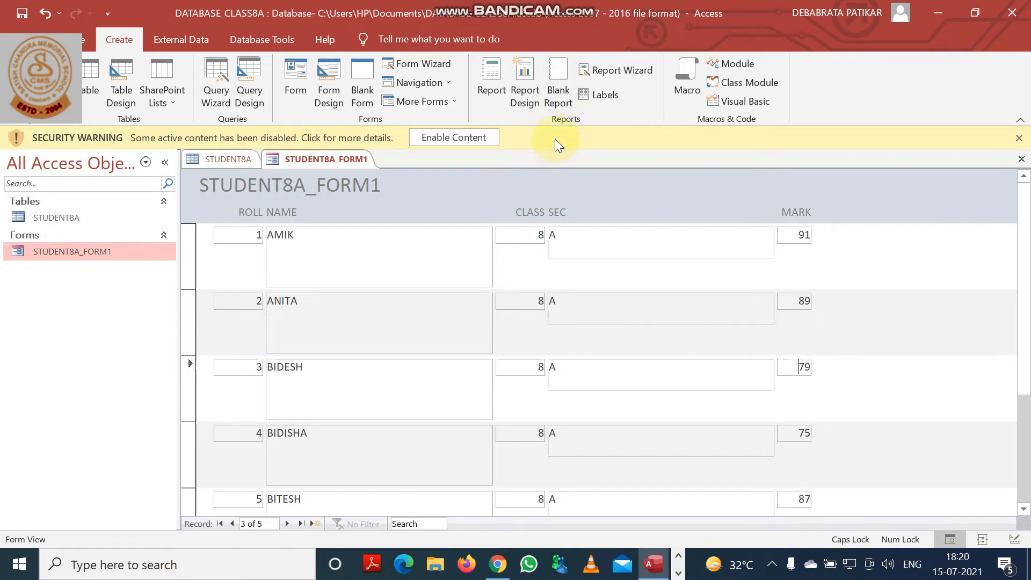
click(627, 75)
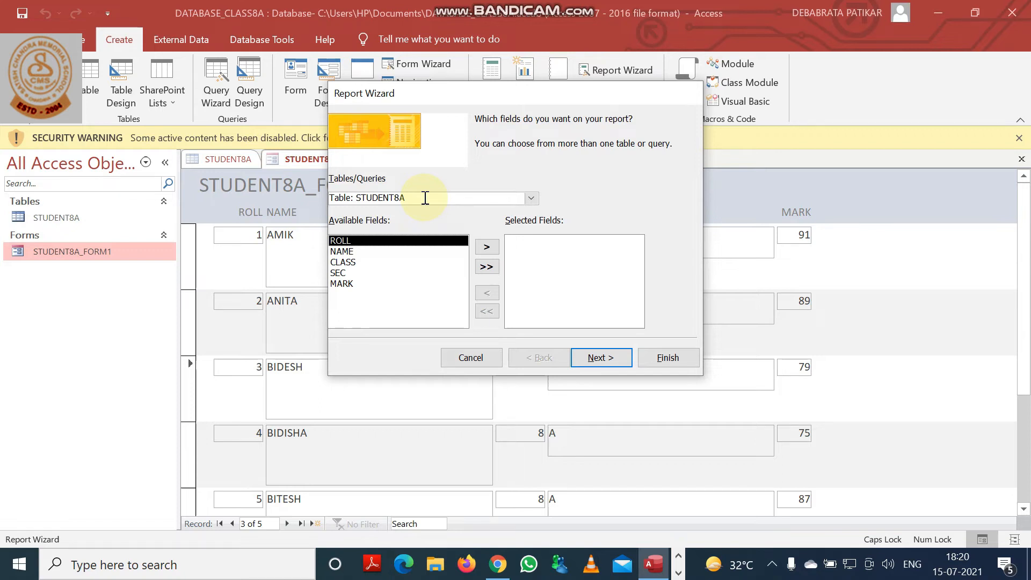
drag(425, 199, 324, 198)
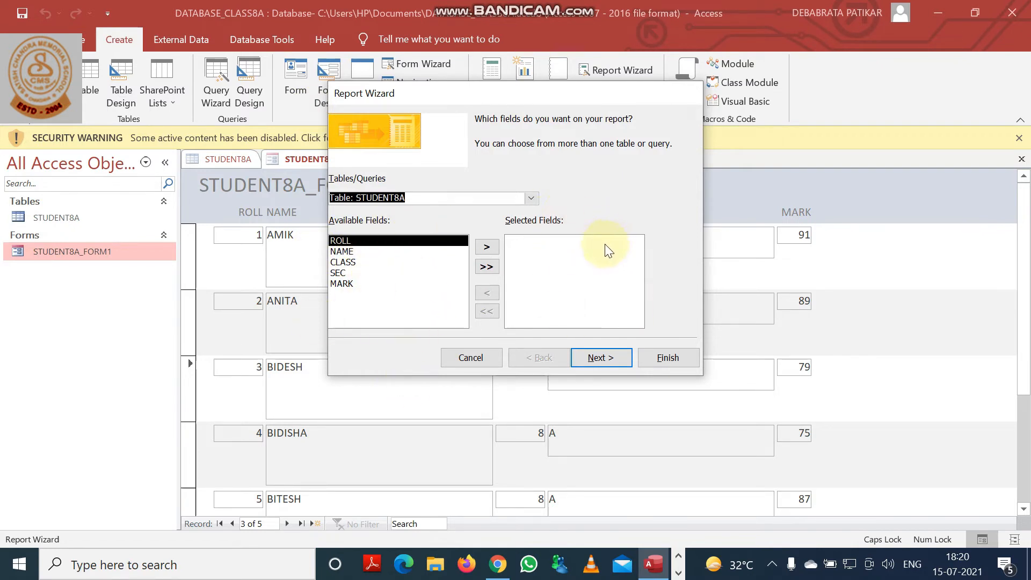
click(492, 270)
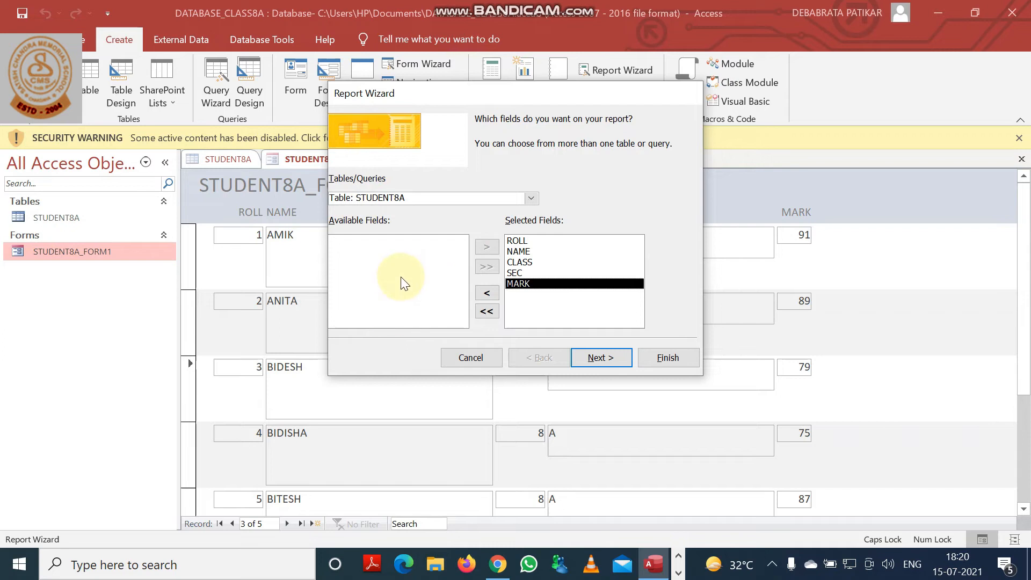
click(597, 357)
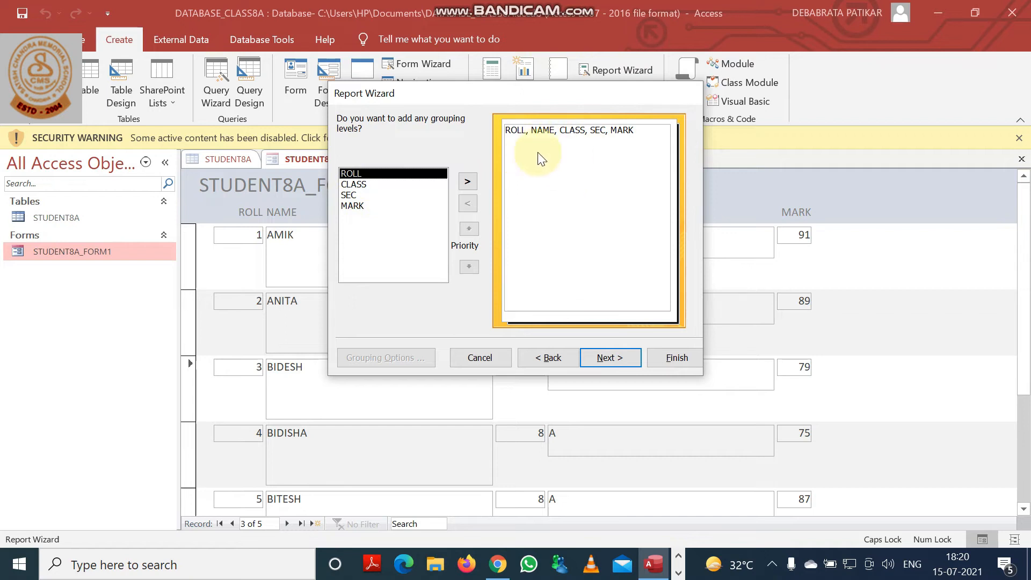
Skip the grouping levels and set ROLL in ascending order as the report's first sort field.
click(617, 355)
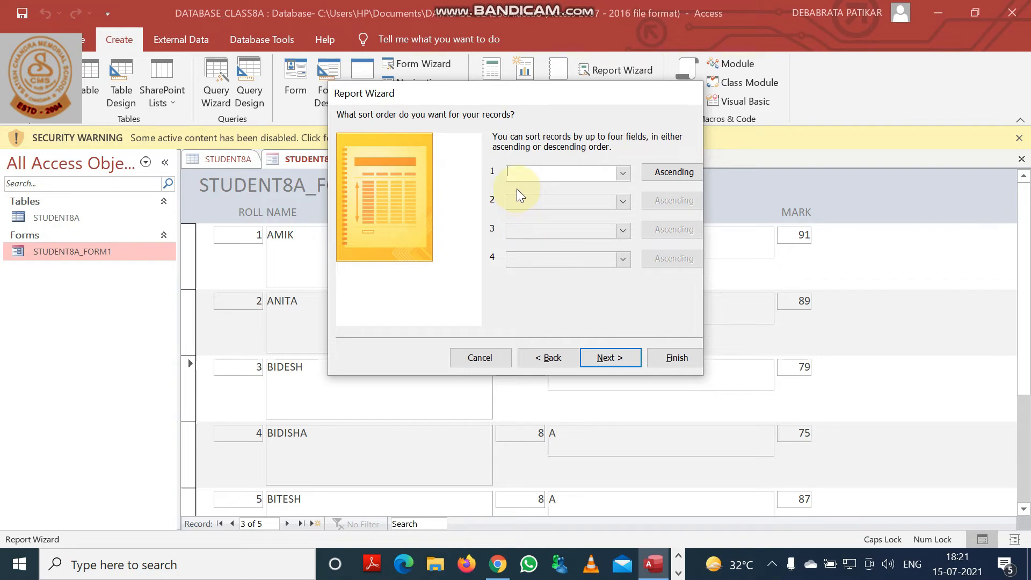
click(617, 173)
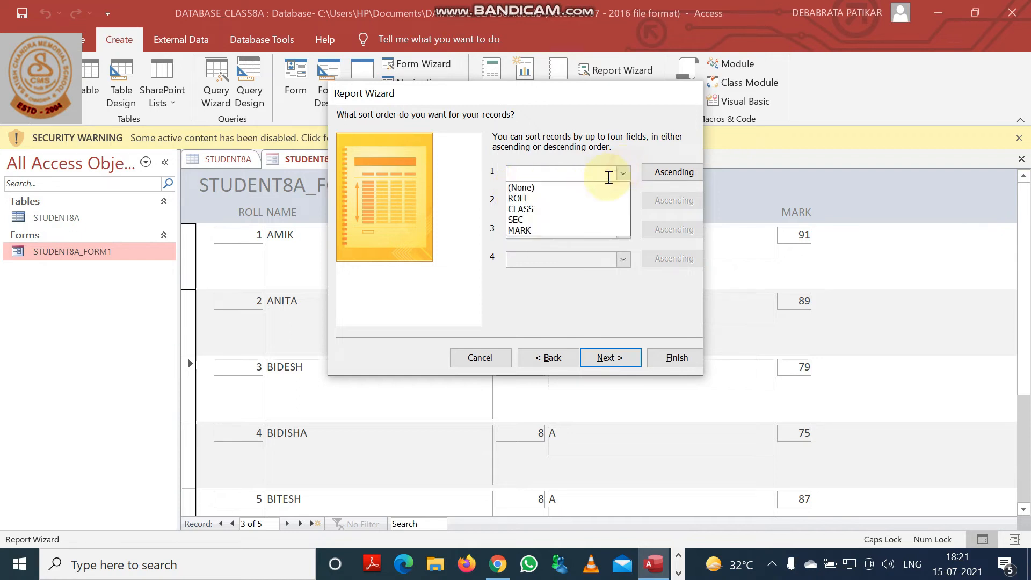
click(552, 199)
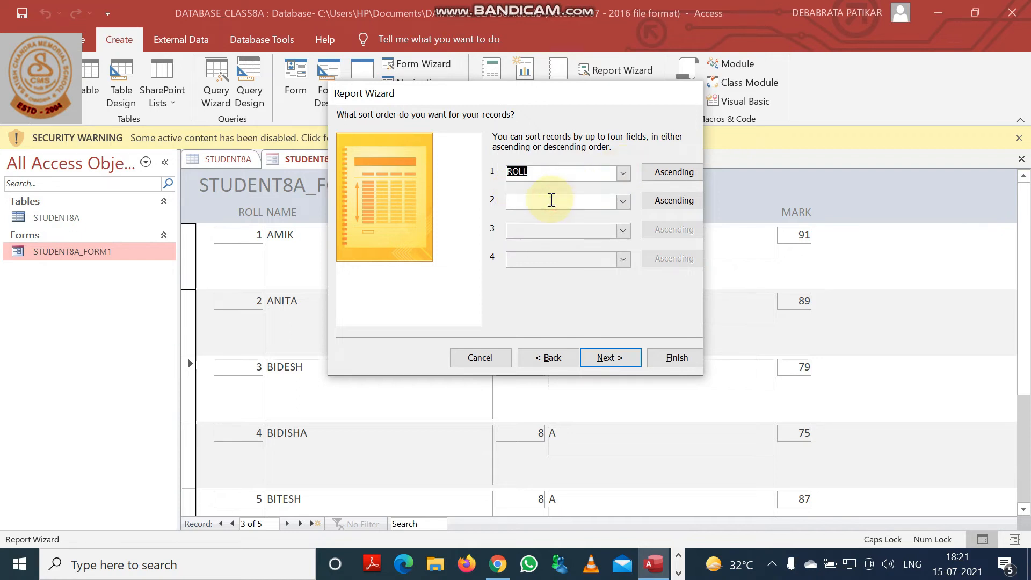
click(682, 171)
click(682, 171)
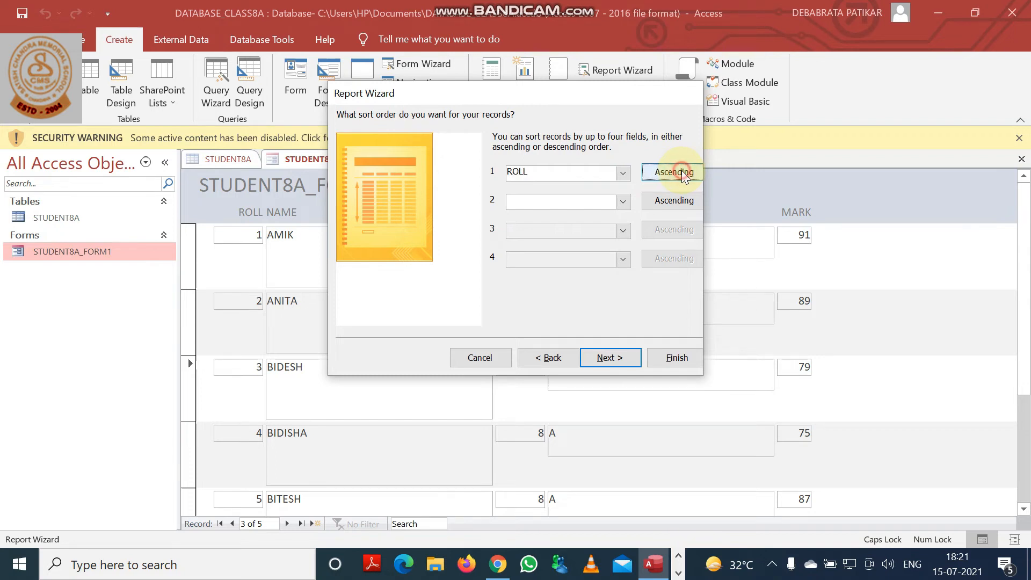
click(676, 172)
click(667, 167)
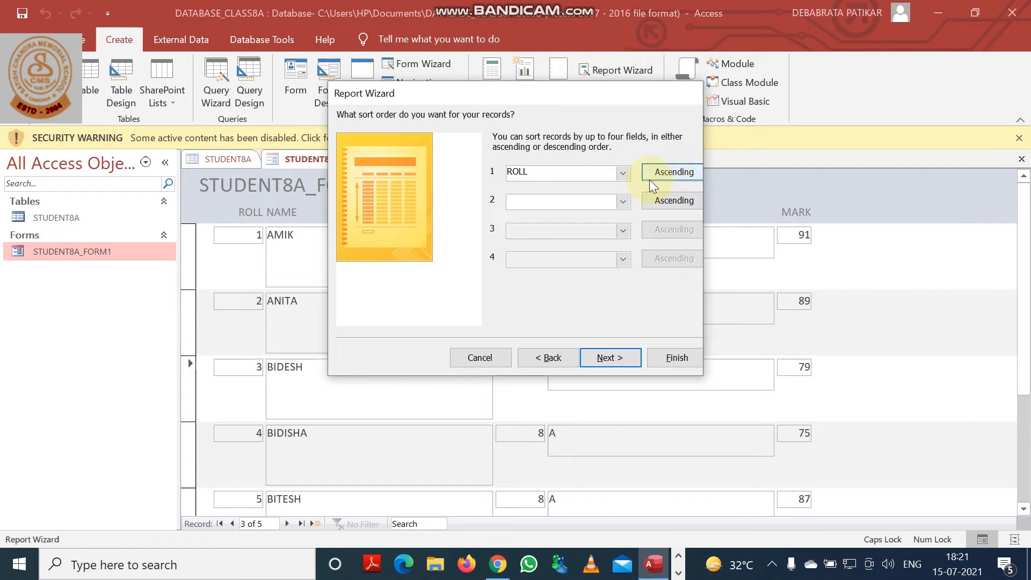
Add CLASS, SEC and MARK as the second, third and fourth sort fields, all in ascending order.
click(624, 202)
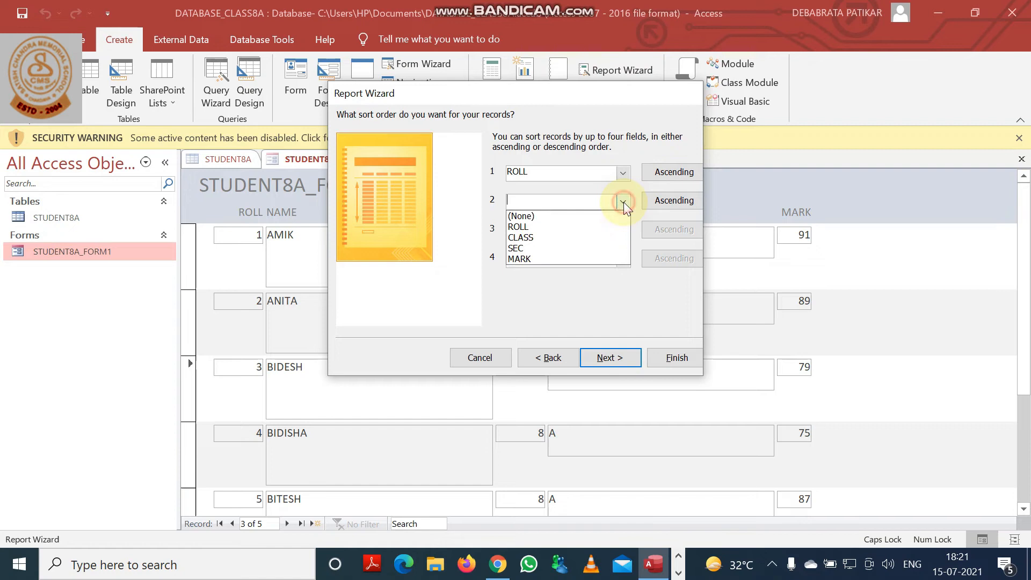
click(549, 238)
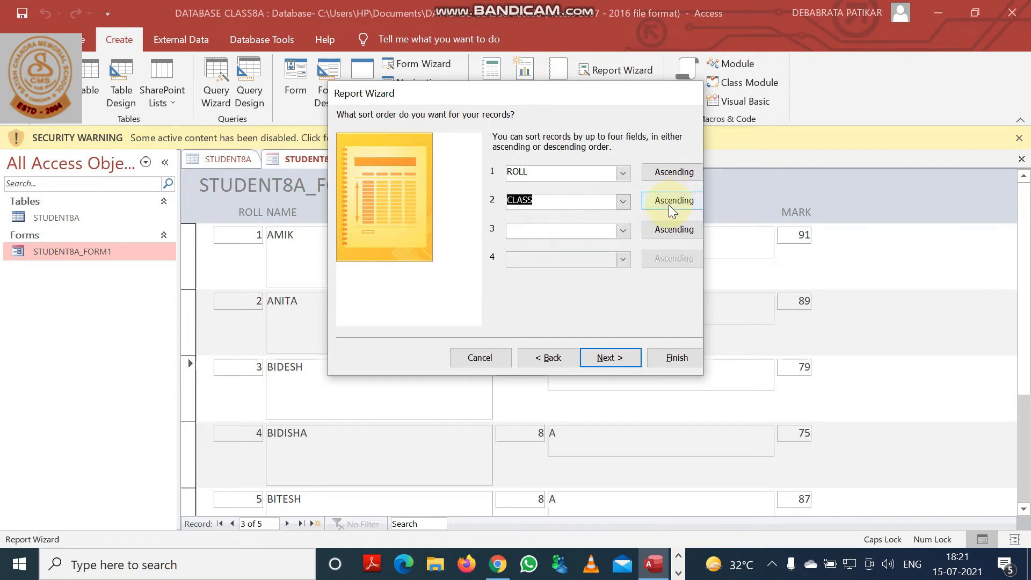
click(623, 231)
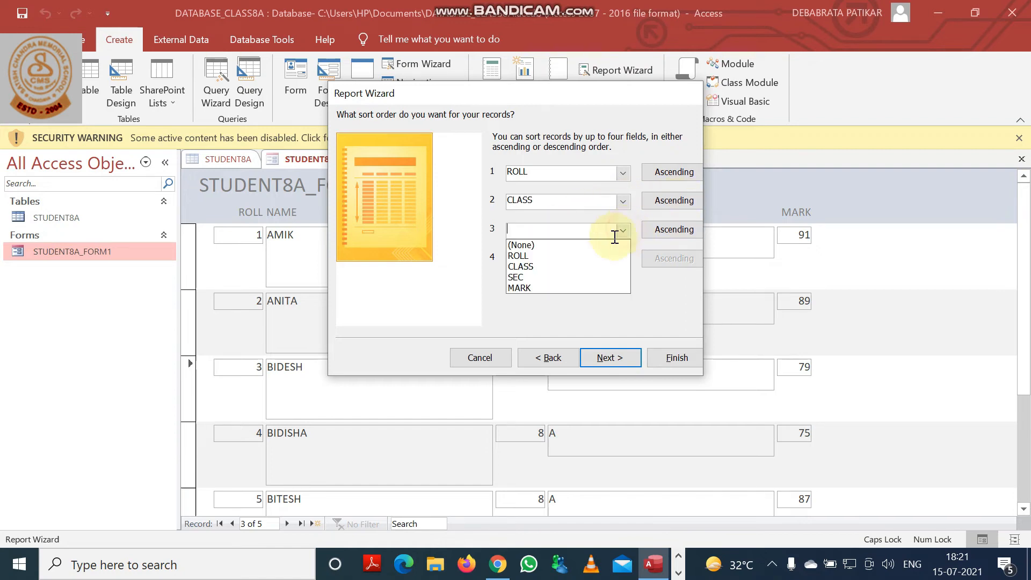
click(551, 276)
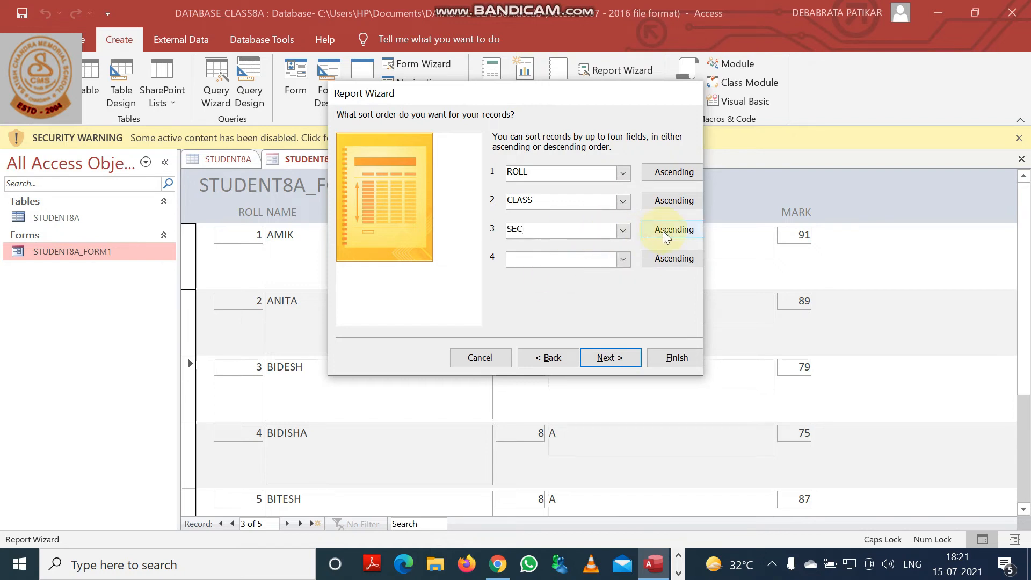
click(623, 261)
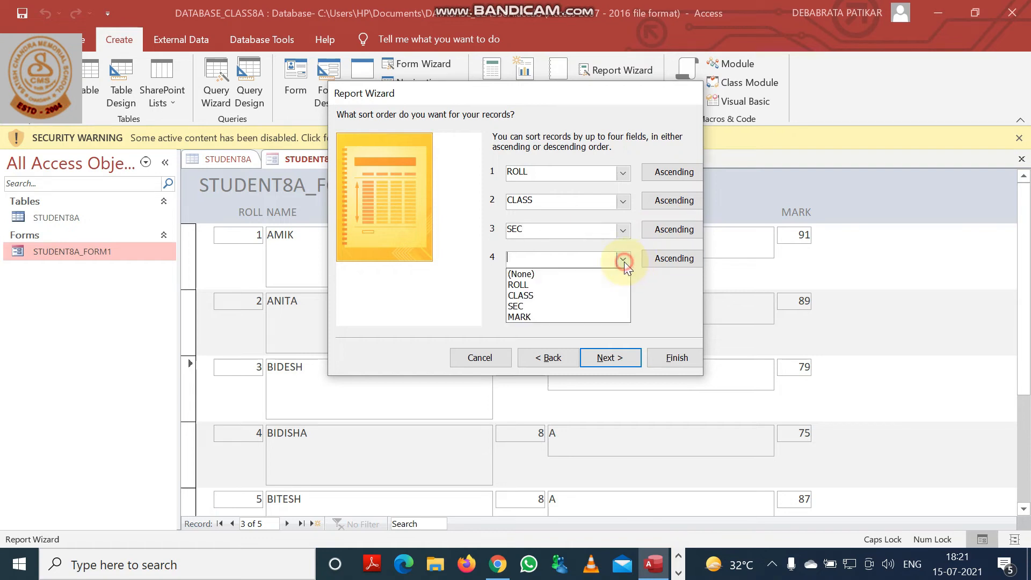
click(532, 317)
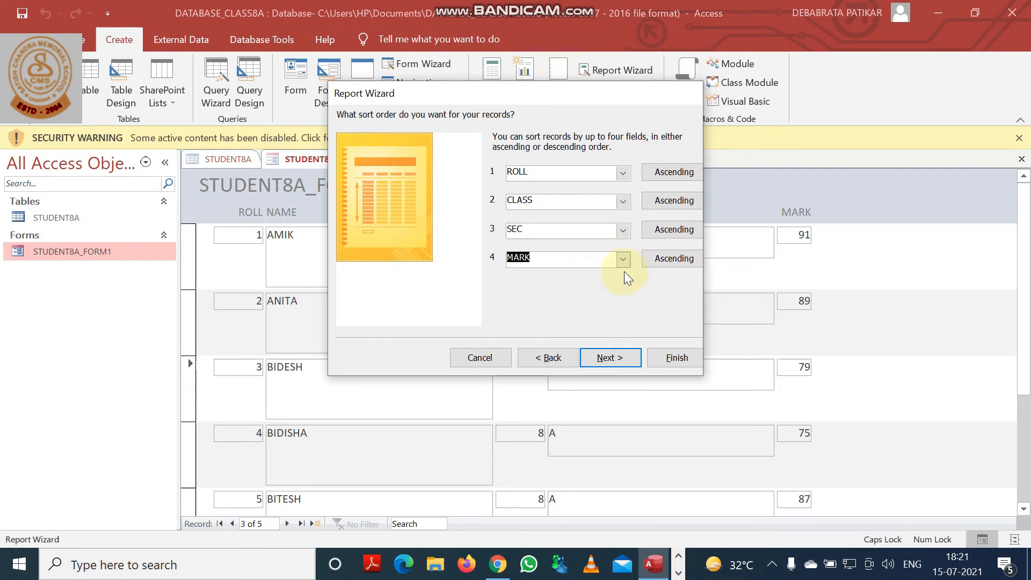
click(603, 264)
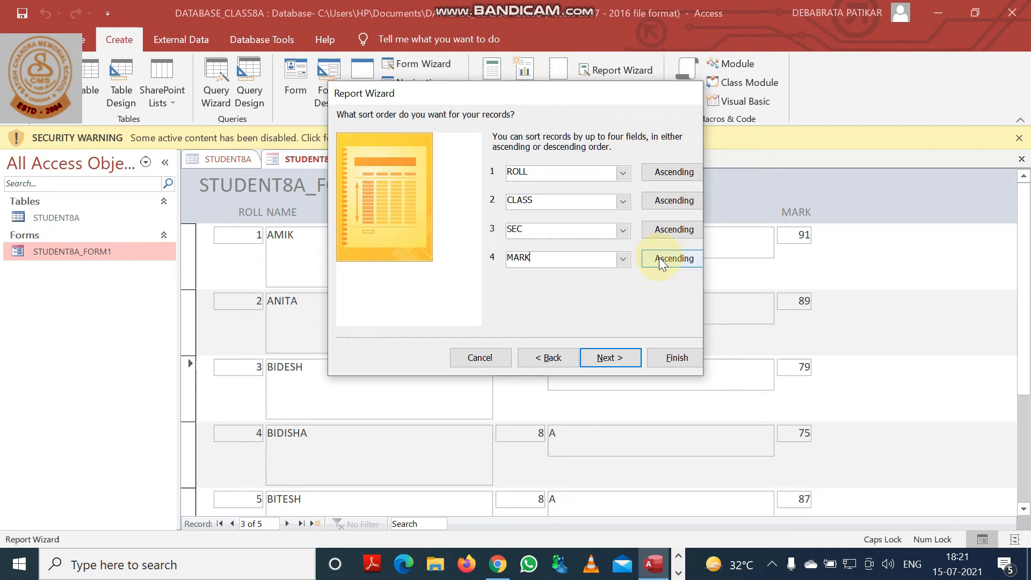
Go back through the wizard to review the report's selected fields, and return to the sort order settings.
click(549, 359)
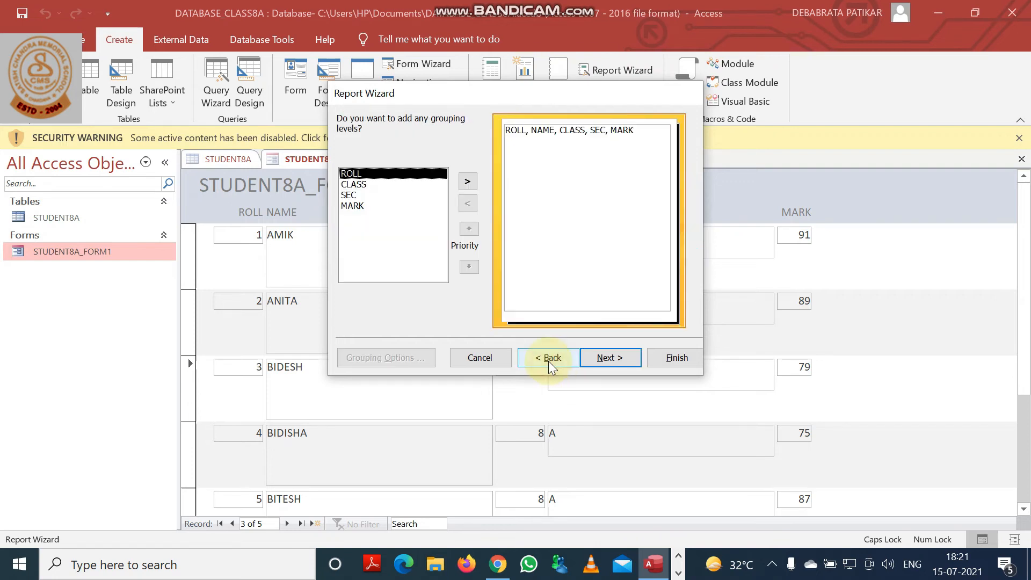
click(549, 358)
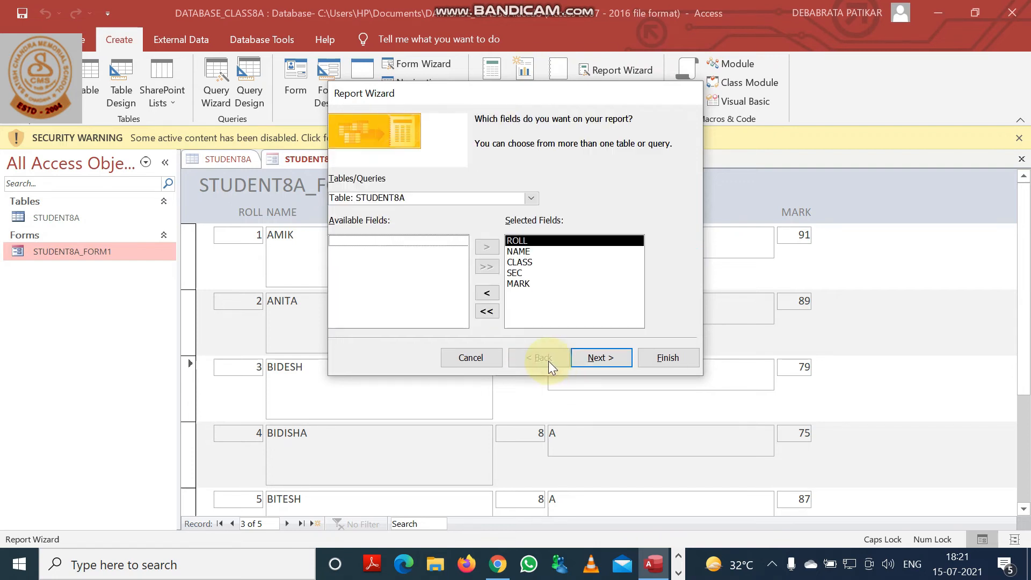
click(540, 252)
click(535, 263)
click(535, 274)
click(535, 280)
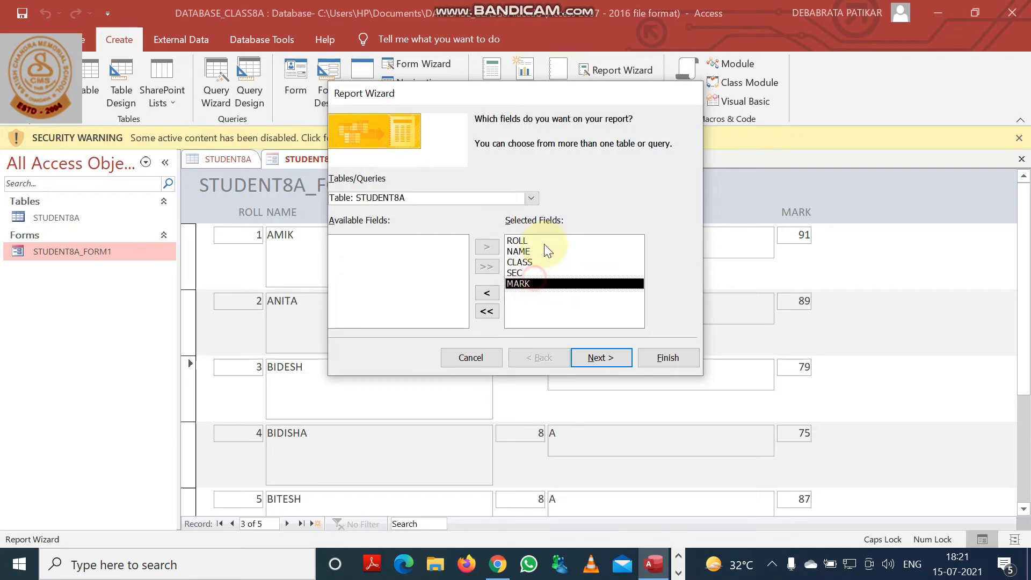
click(544, 243)
click(601, 358)
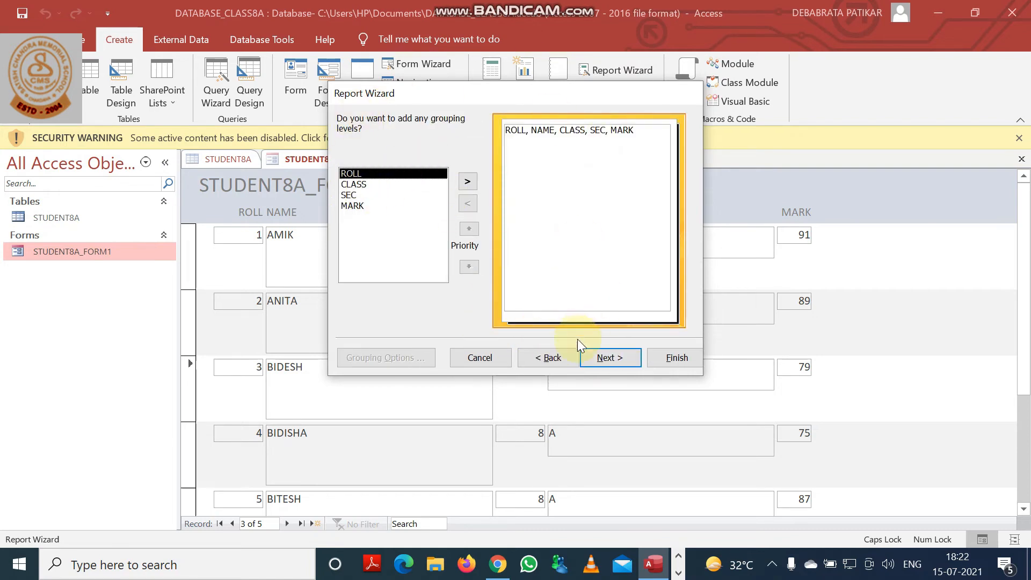
click(595, 357)
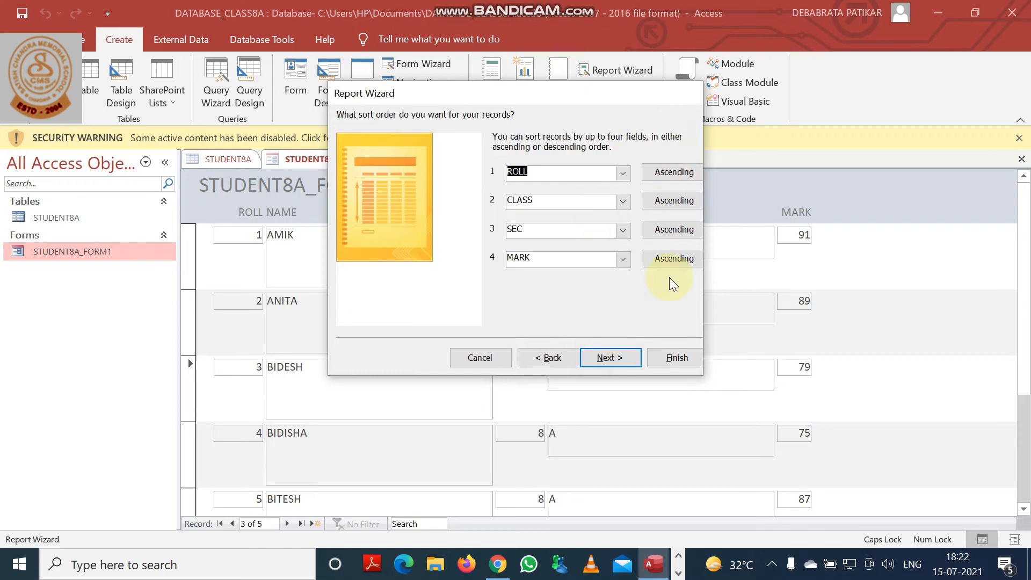
Proceed to the report layout settings and choose the Tabular layout with Portrait orientation.
click(599, 361)
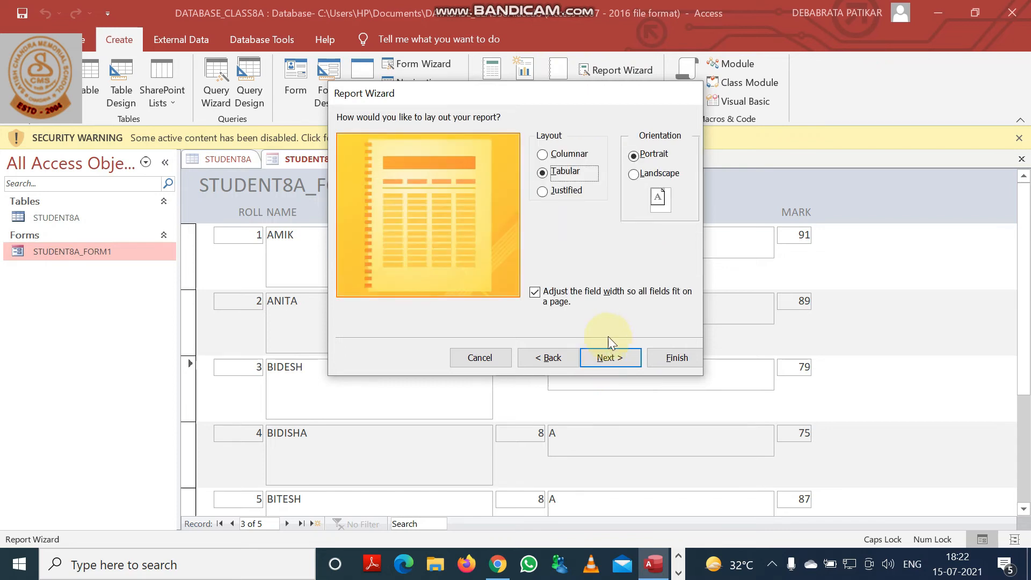
click(581, 153)
click(576, 172)
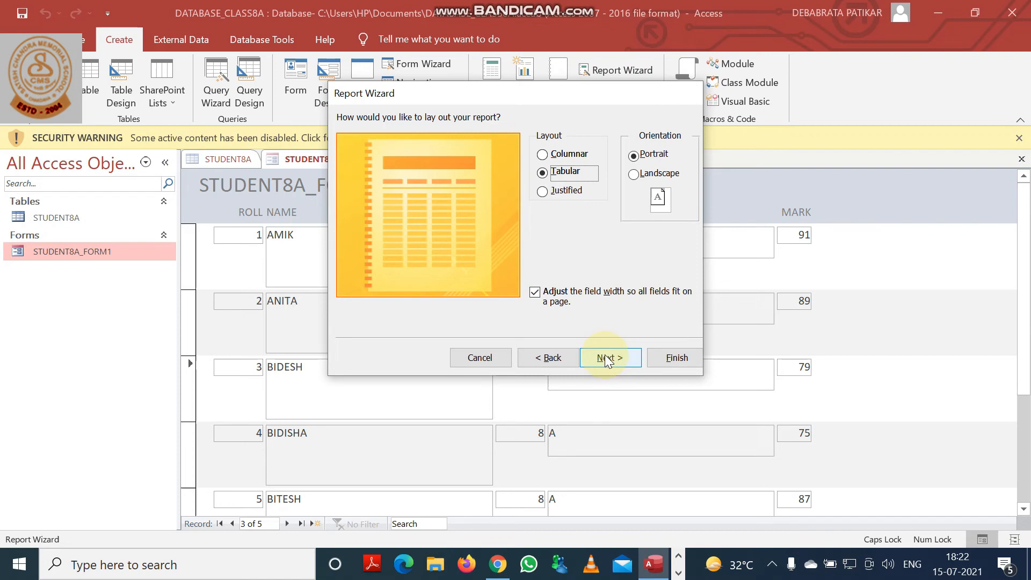
click(657, 175)
click(654, 157)
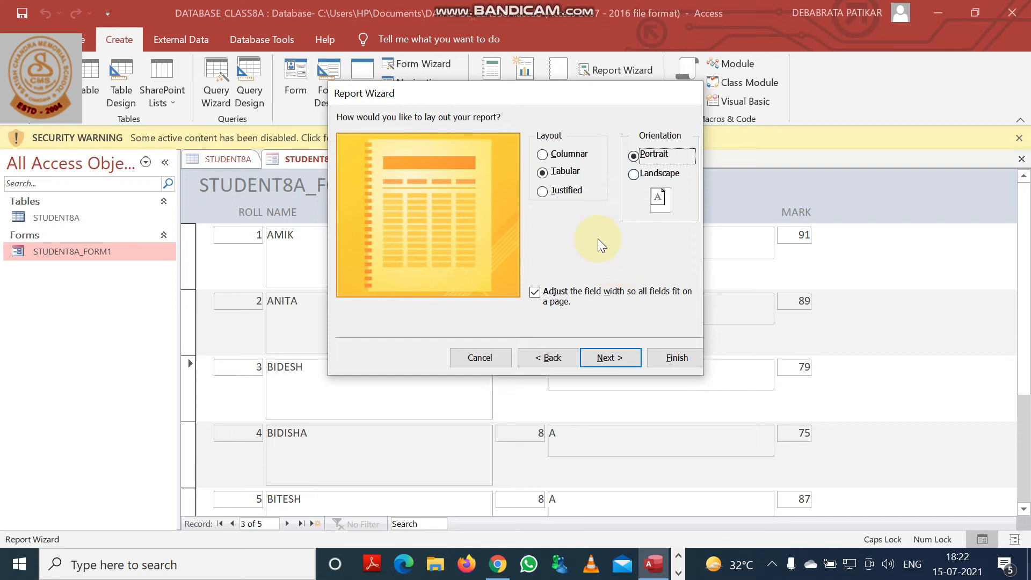
click(652, 563)
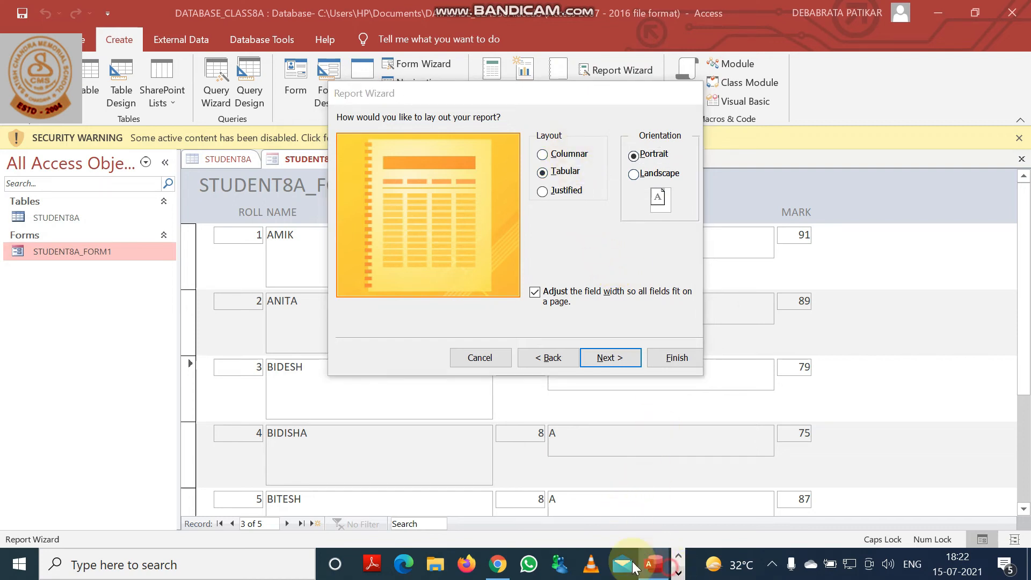
click(678, 573)
click(373, 564)
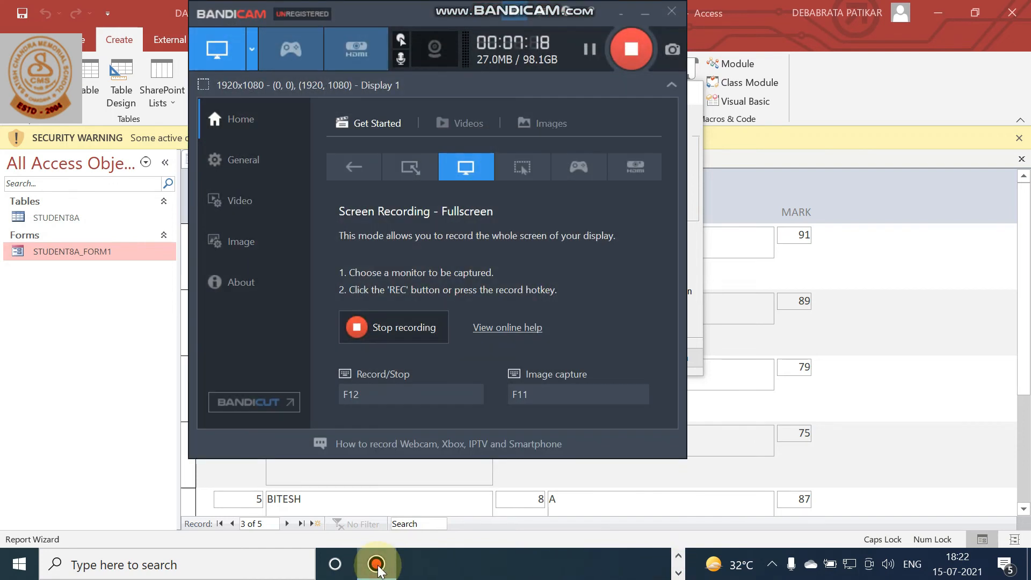
click(373, 564)
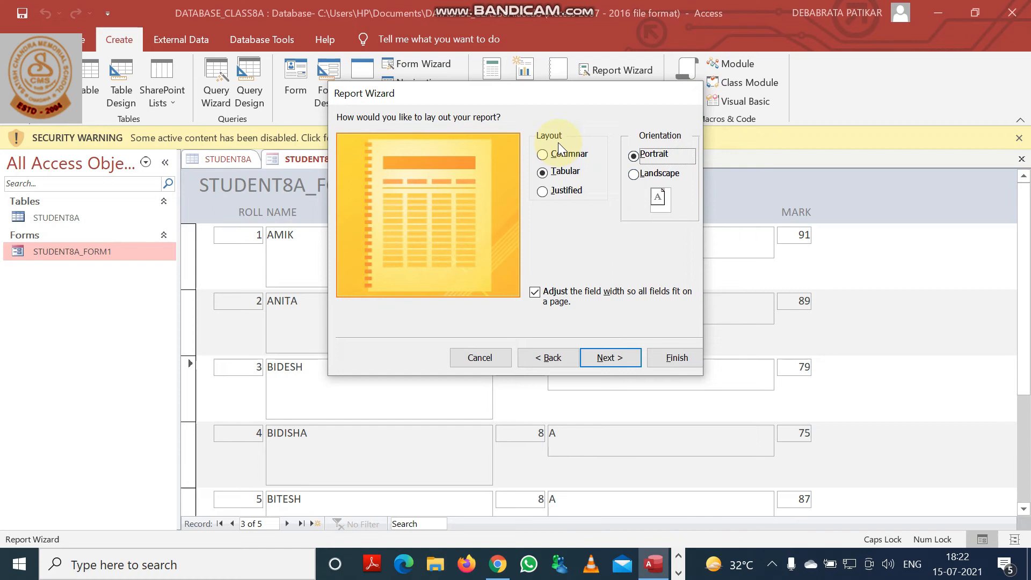
Keep the Portrait orientation, title the report STUDENT8A_REPORT1, and finish the wizard to preview the report.
click(659, 176)
click(652, 155)
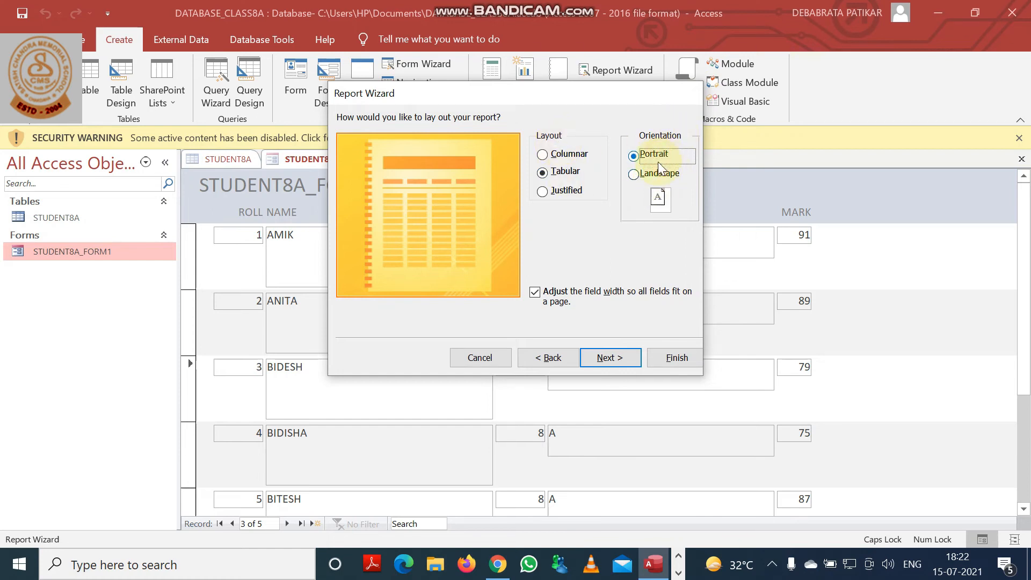
click(606, 360)
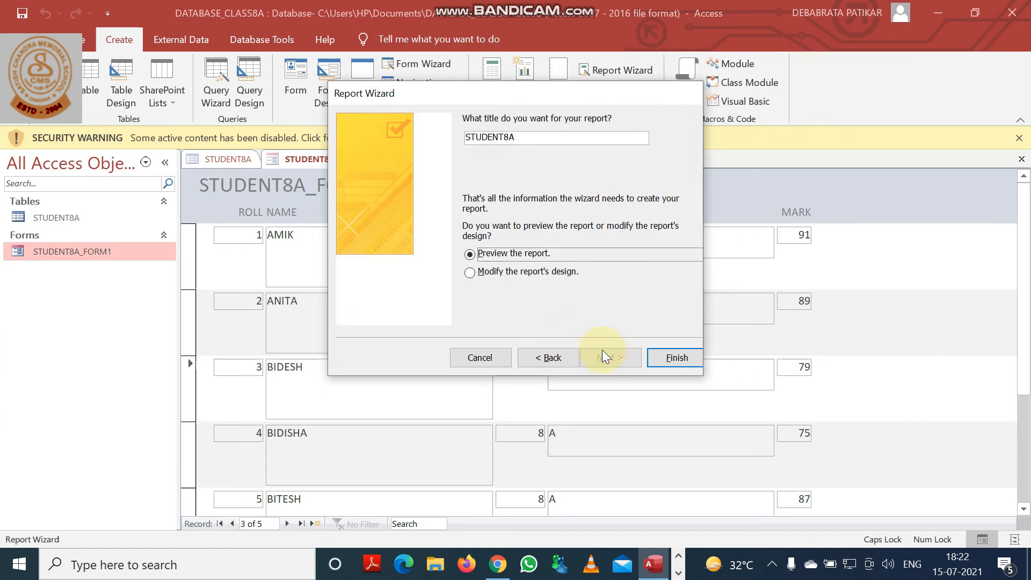
click(528, 141)
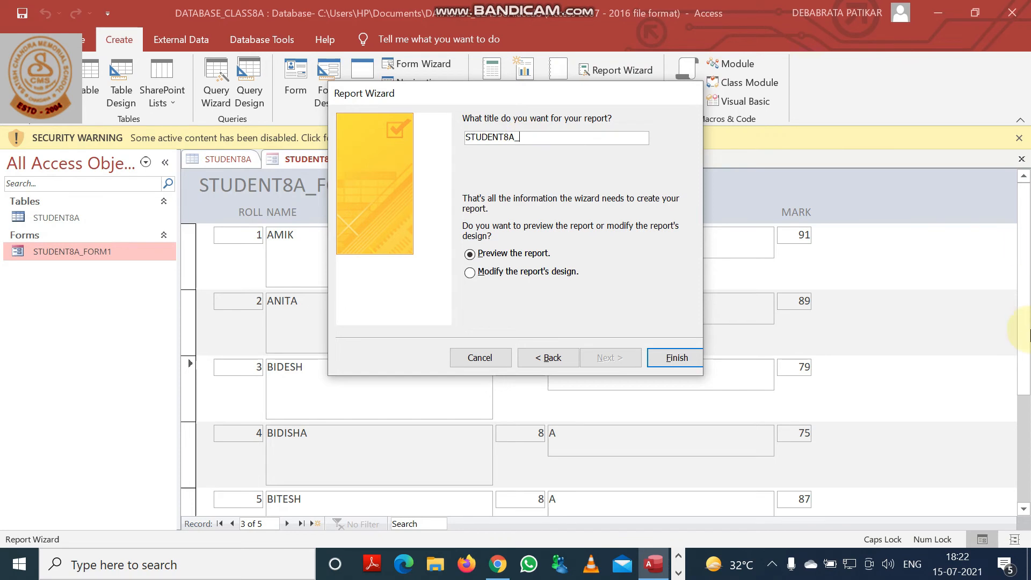
text(_REPORT1)
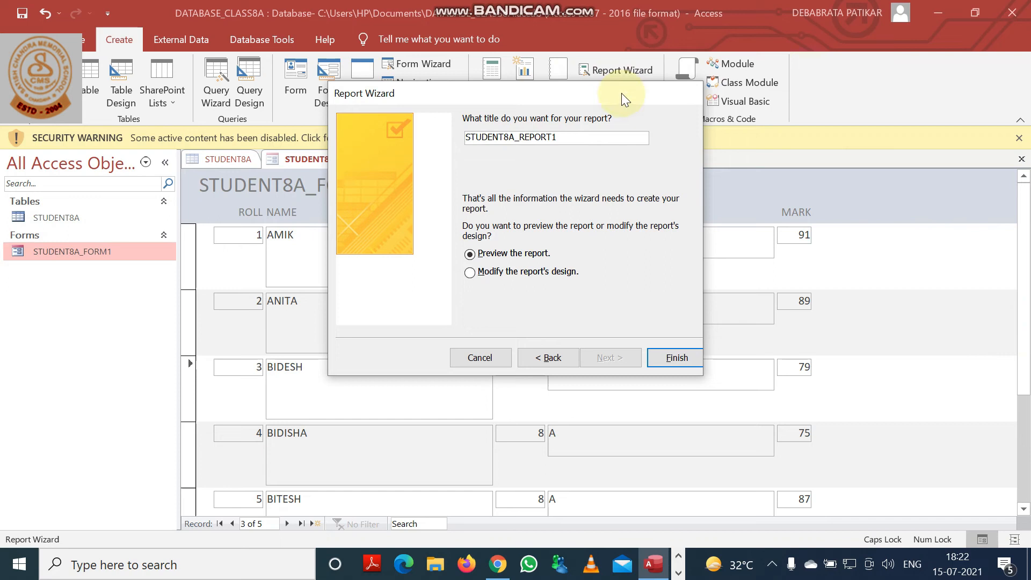
click(678, 360)
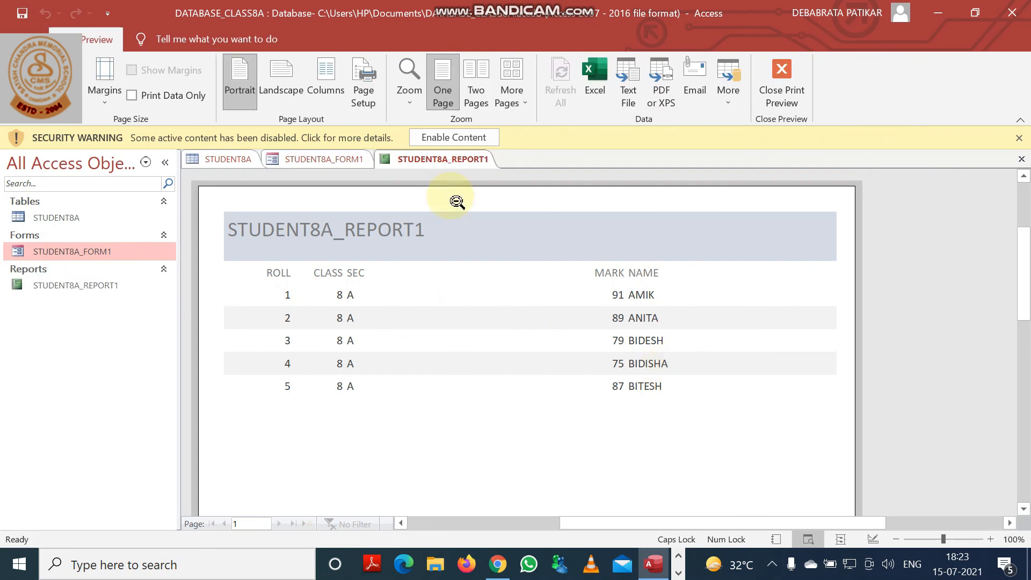
Examine the STUDENT8A_REPORT1 preview both as a whole page and up close, checking its heading, columns and records.
click(44, 285)
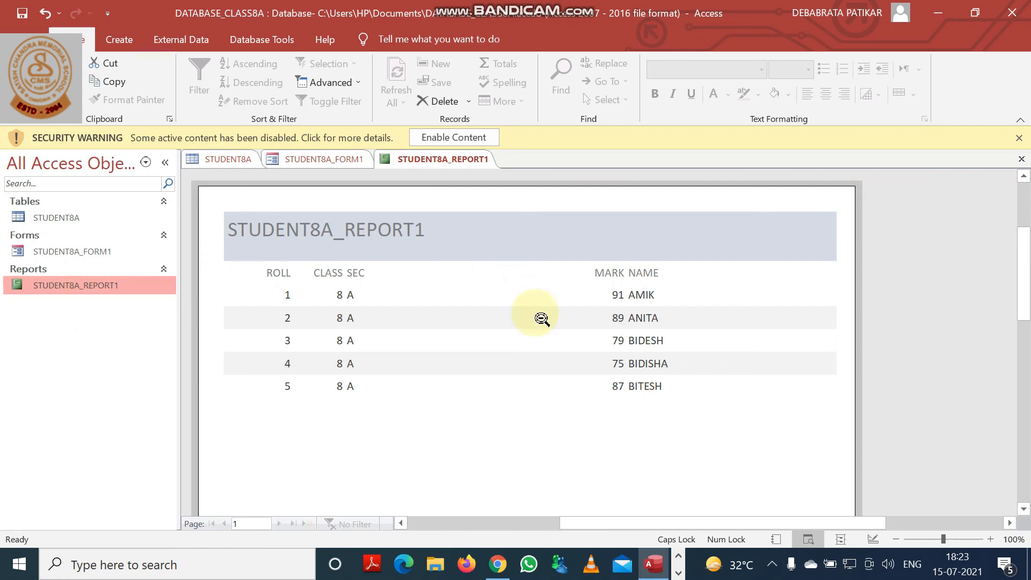
click(412, 314)
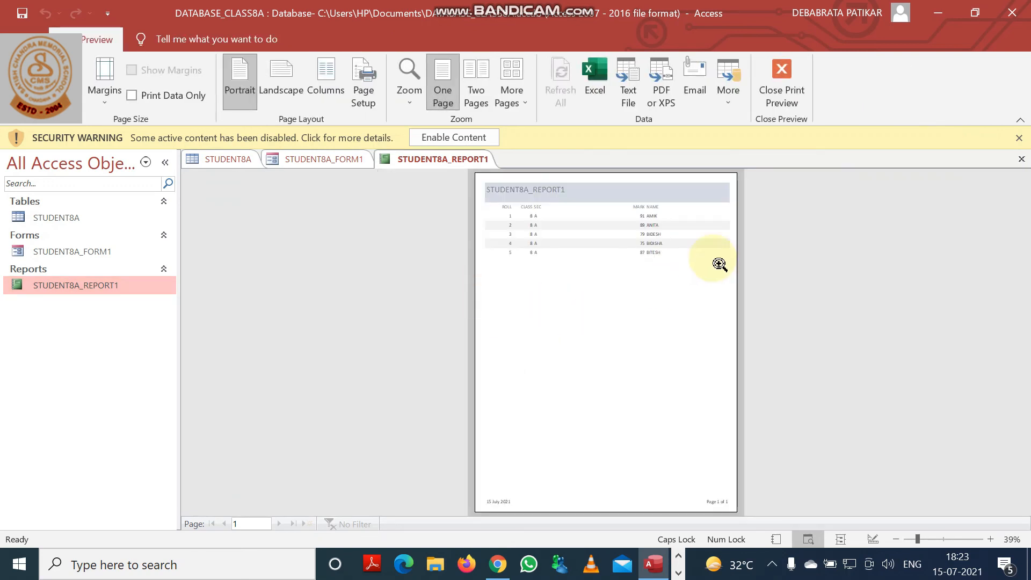
click(694, 322)
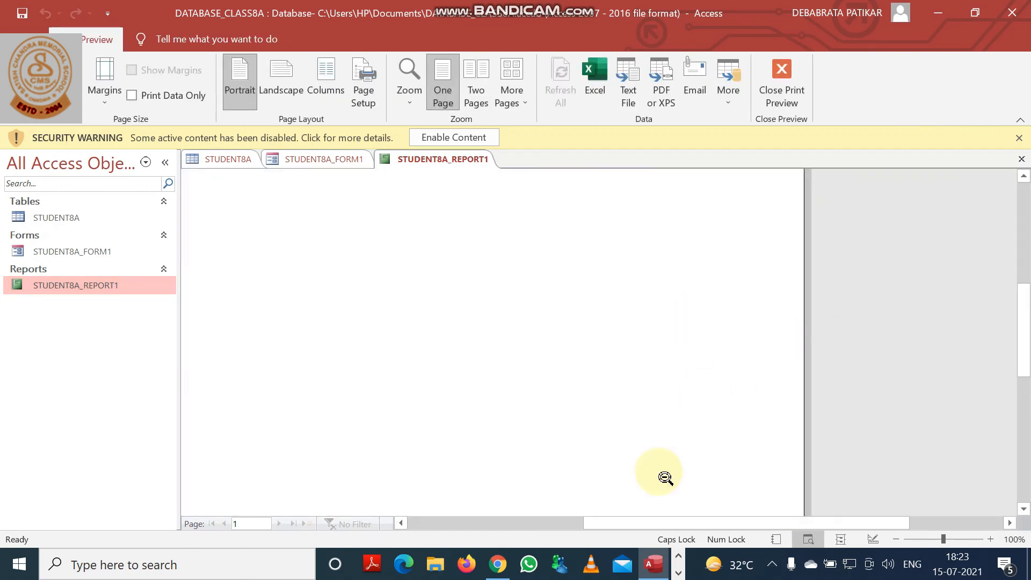
drag(689, 521, 728, 508)
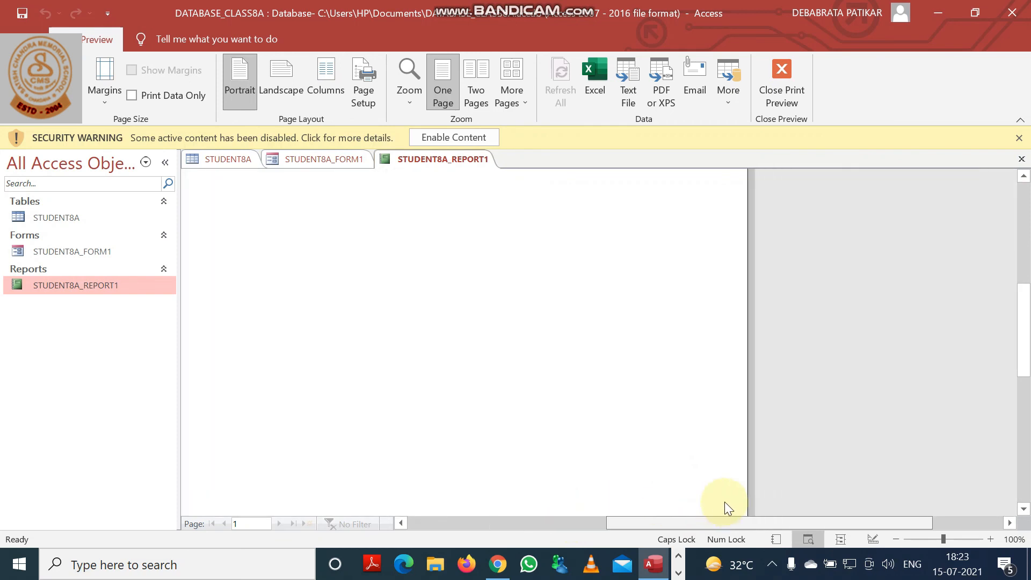
drag(1025, 327, 1025, 285)
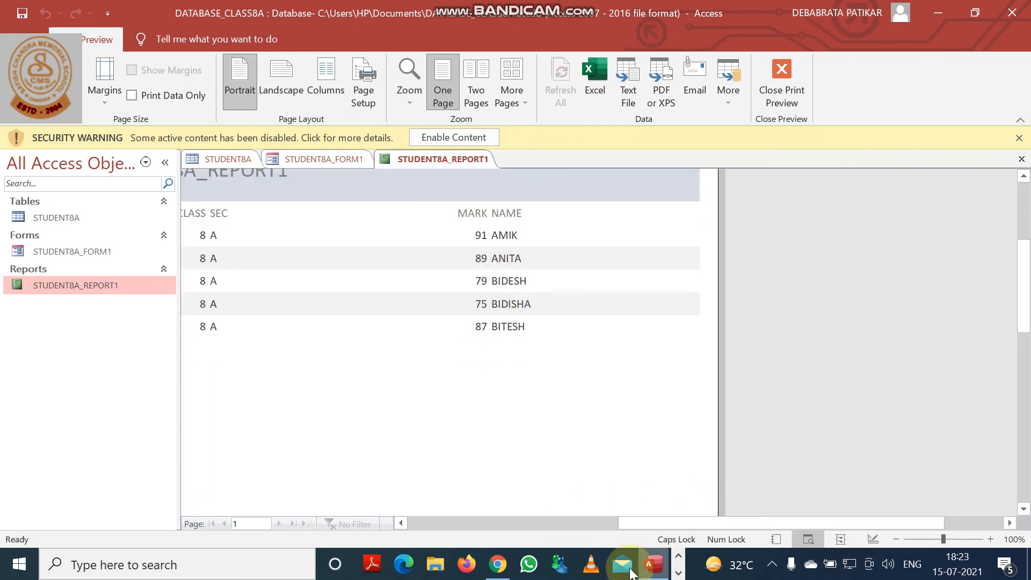
drag(668, 525, 586, 529)
click(534, 262)
click(534, 262)
click(532, 261)
click(531, 261)
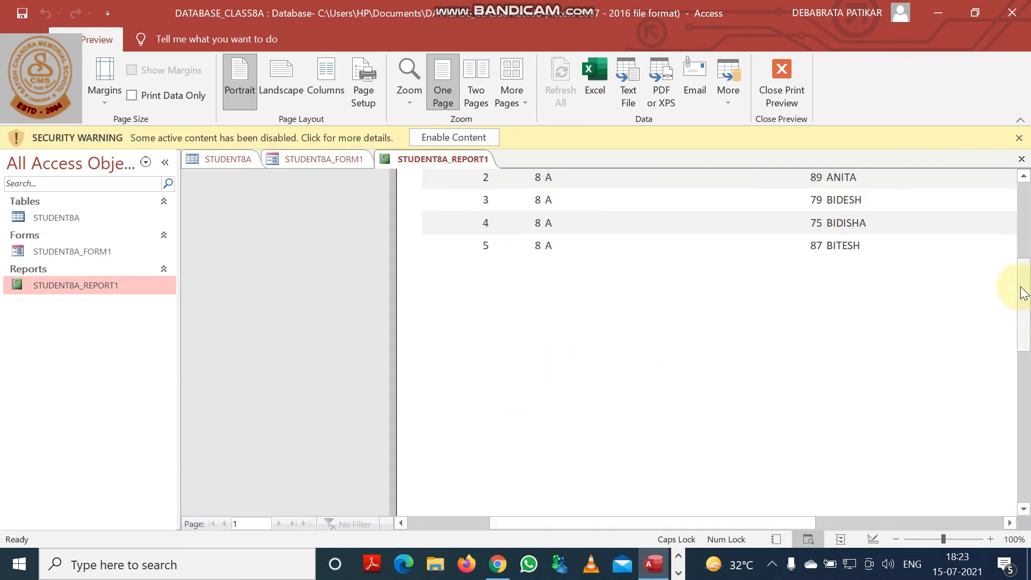
drag(1023, 293, 1023, 263)
drag(588, 518, 646, 517)
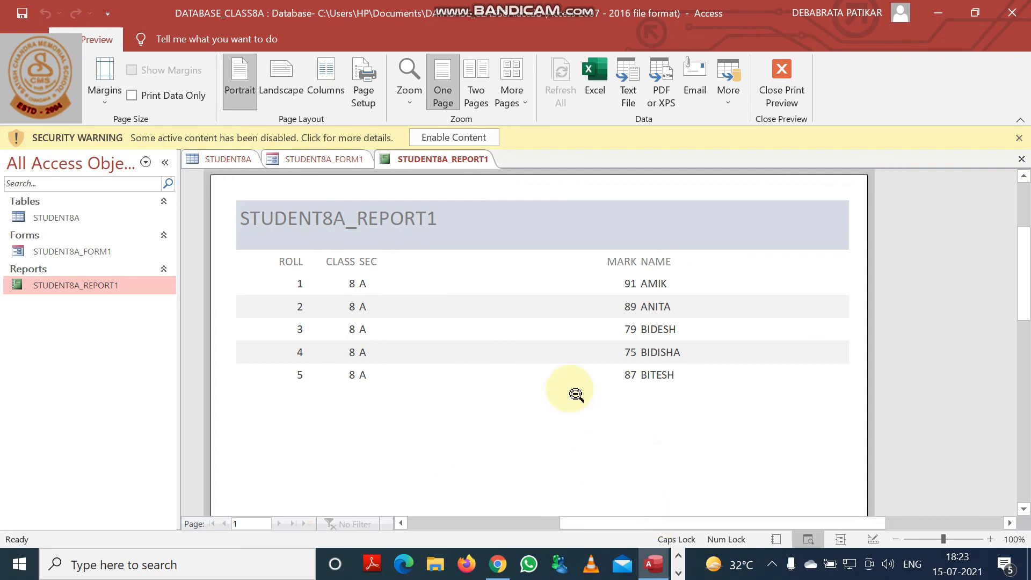
Compare the records across STUDENT8A_FORM1, the STUDENT8A table and STUDENT8A_REPORT1, finishing in the table.
click(347, 159)
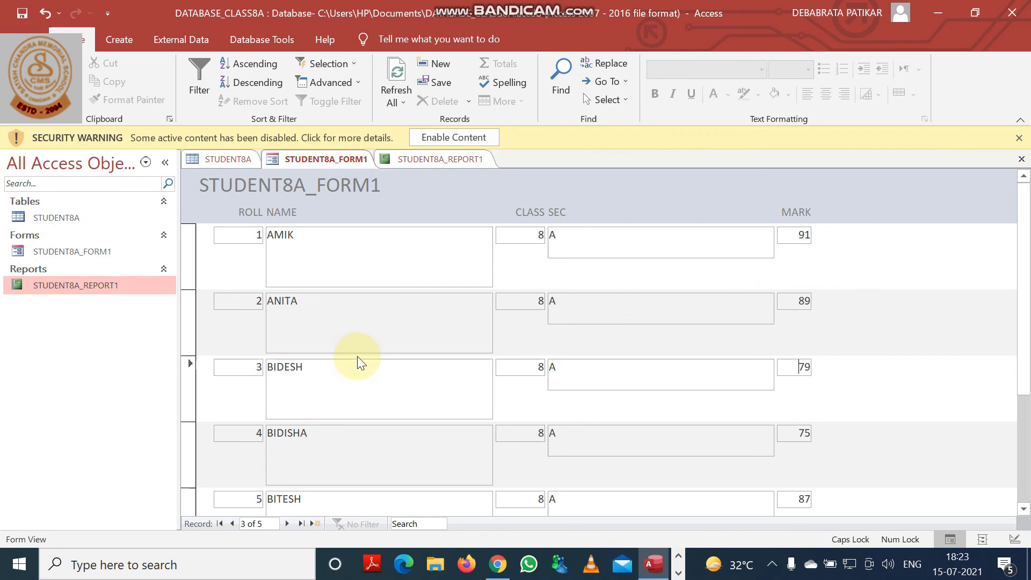
click(231, 160)
click(301, 160)
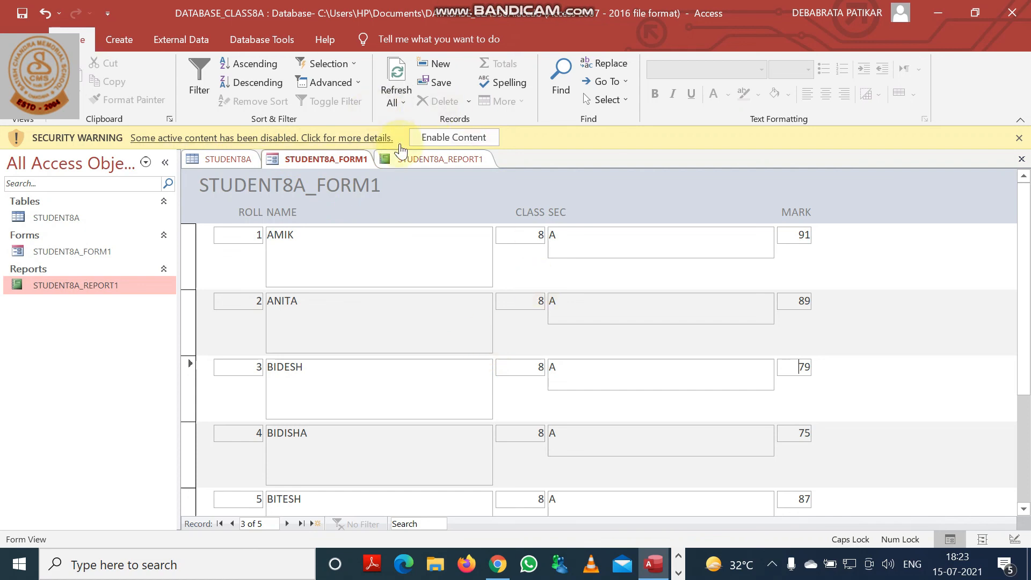
click(433, 159)
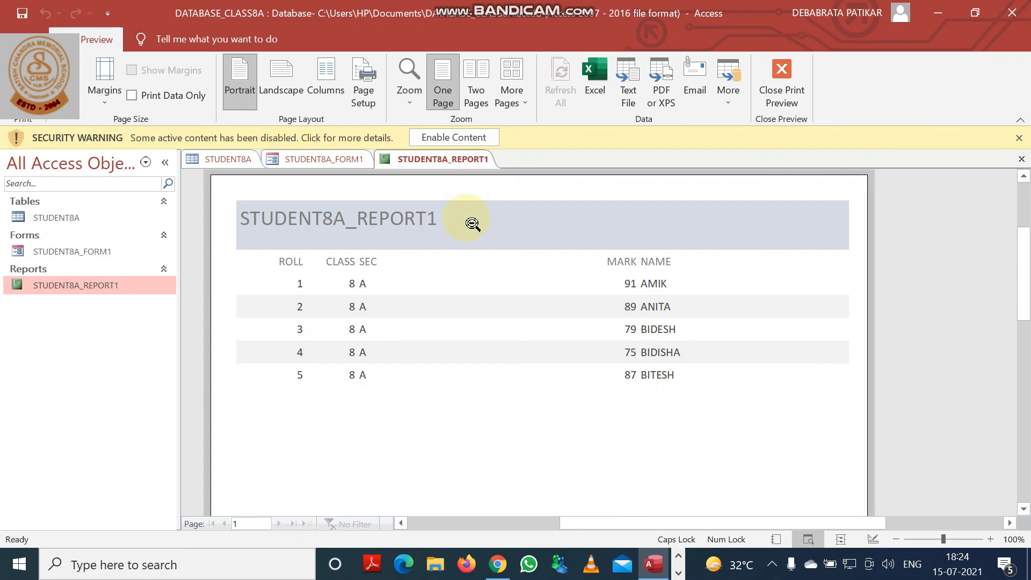
click(217, 160)
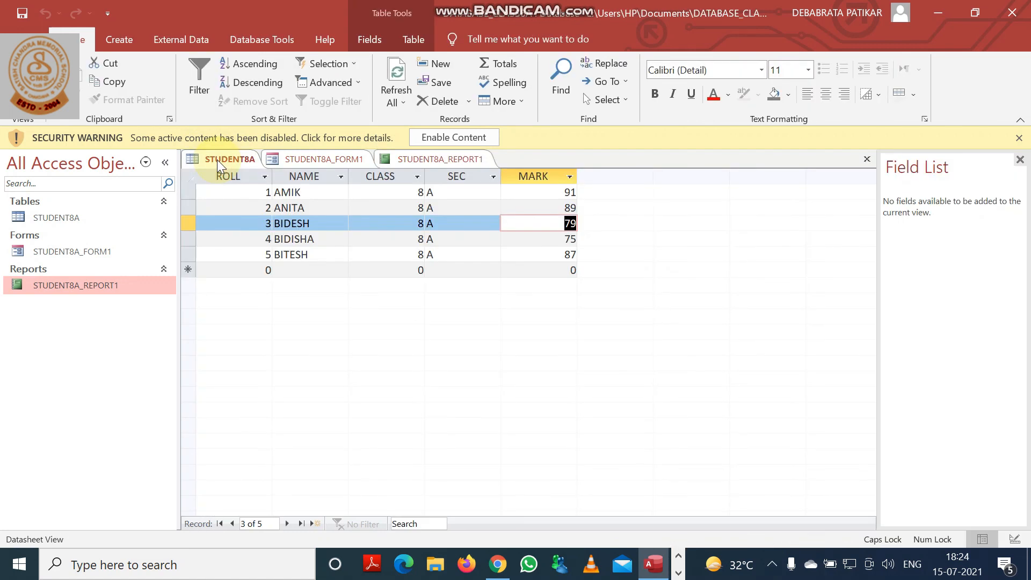
click(681, 574)
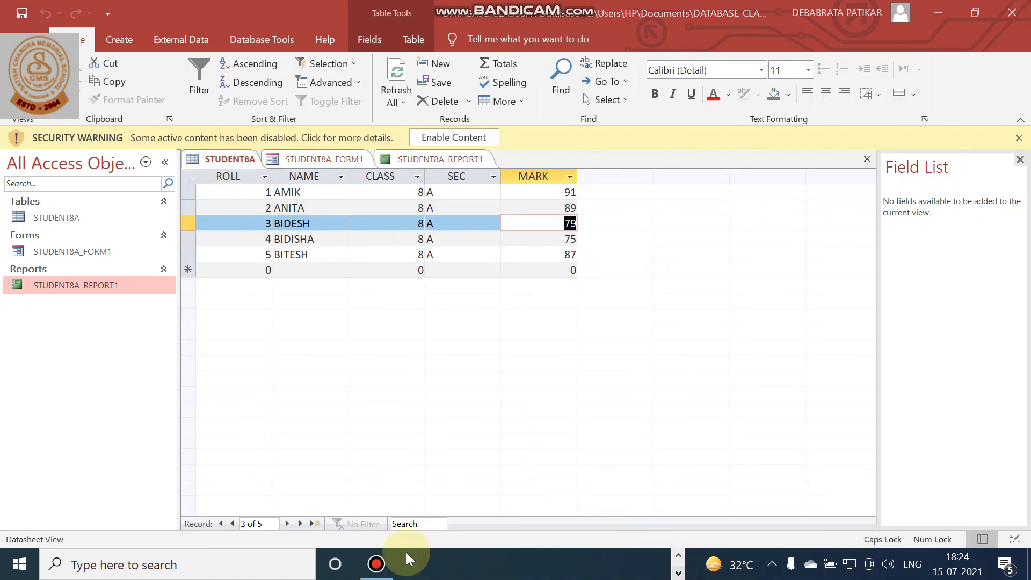